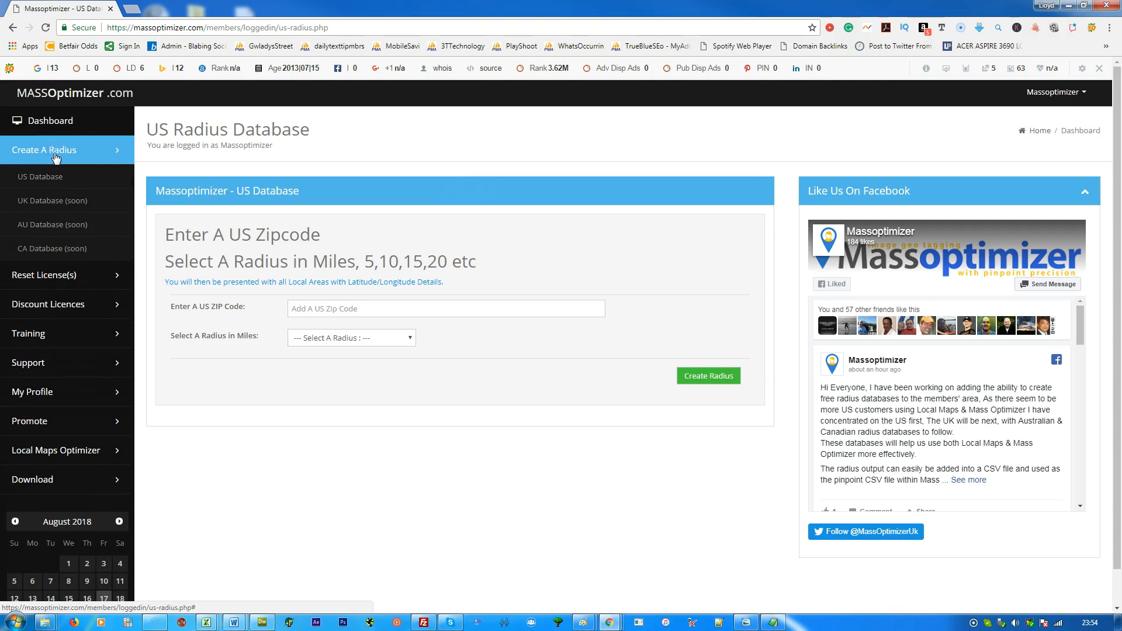
click(67, 156)
click(54, 202)
click(50, 224)
click(56, 250)
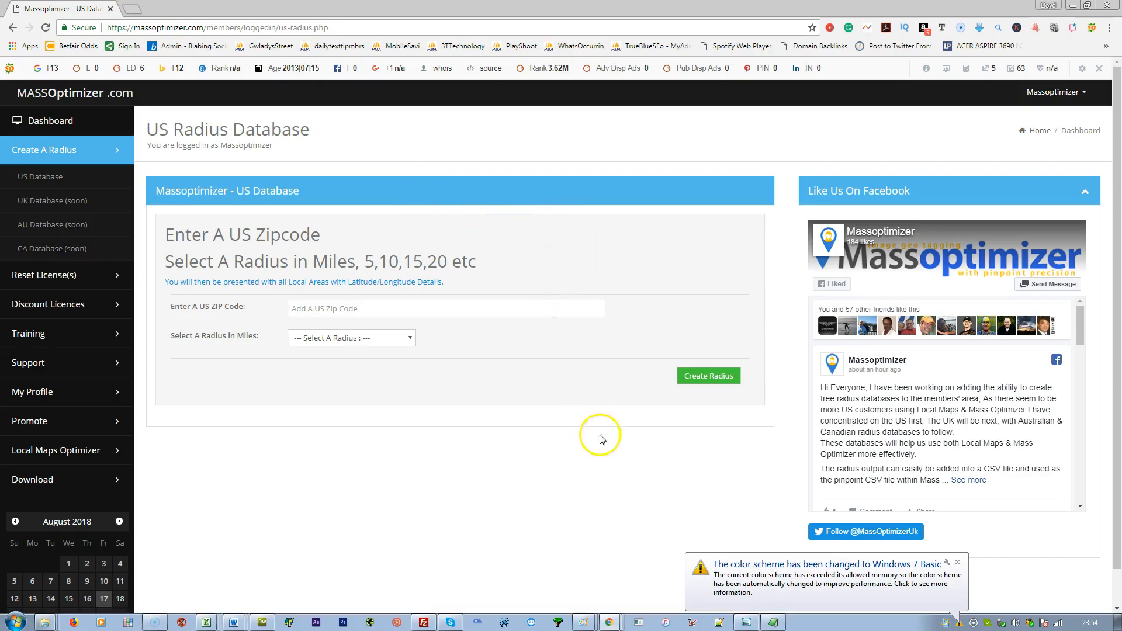
click(958, 562)
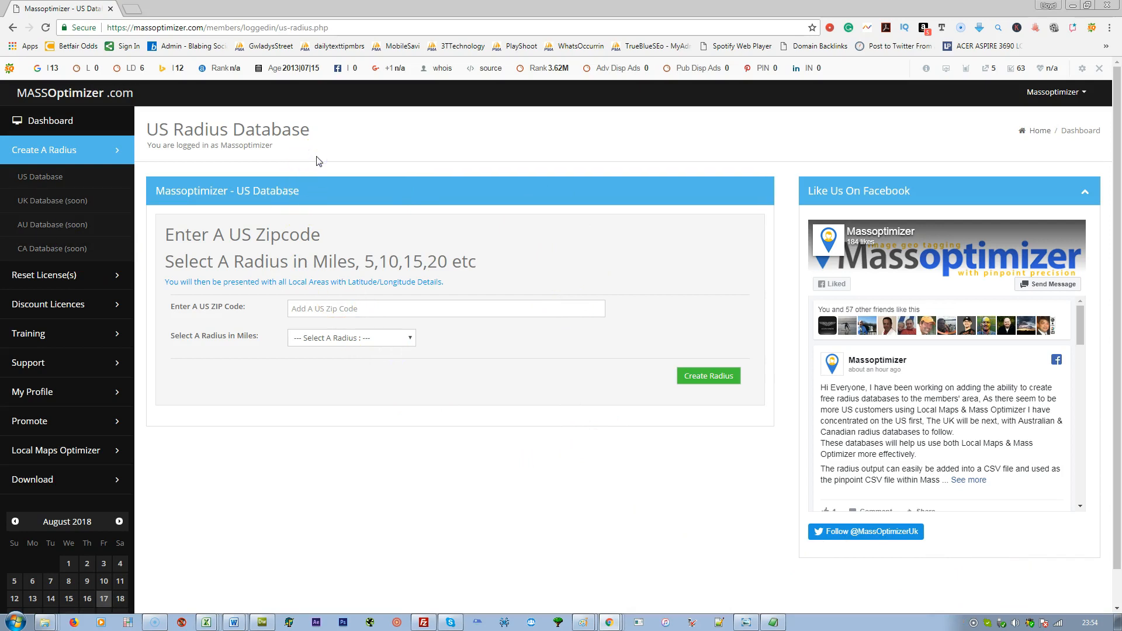
click(234, 623)
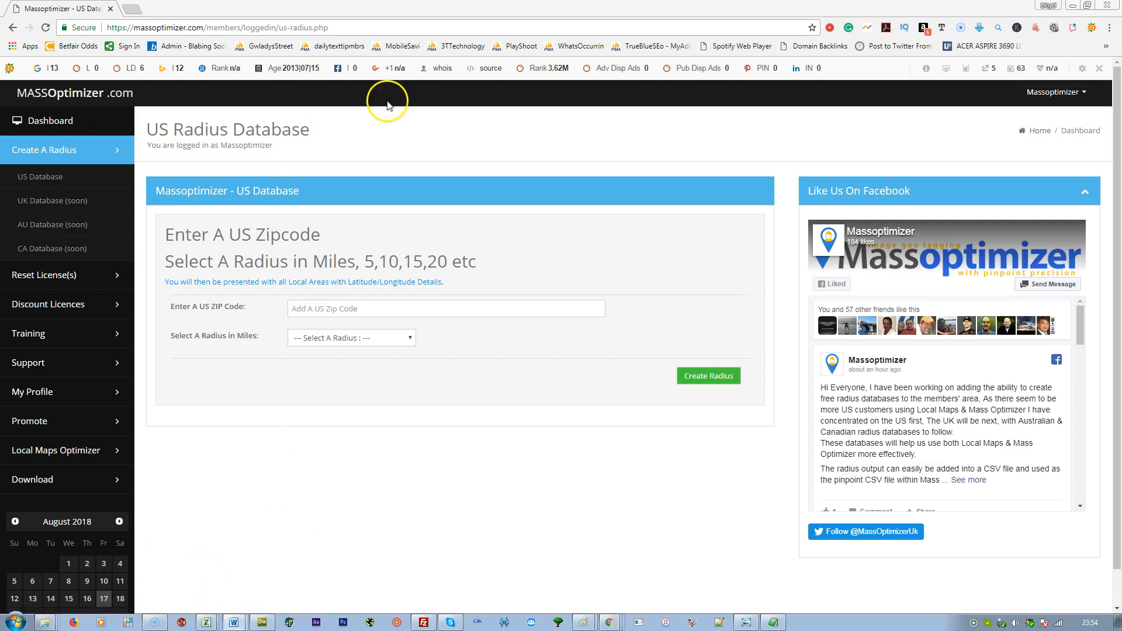
click(389, 129)
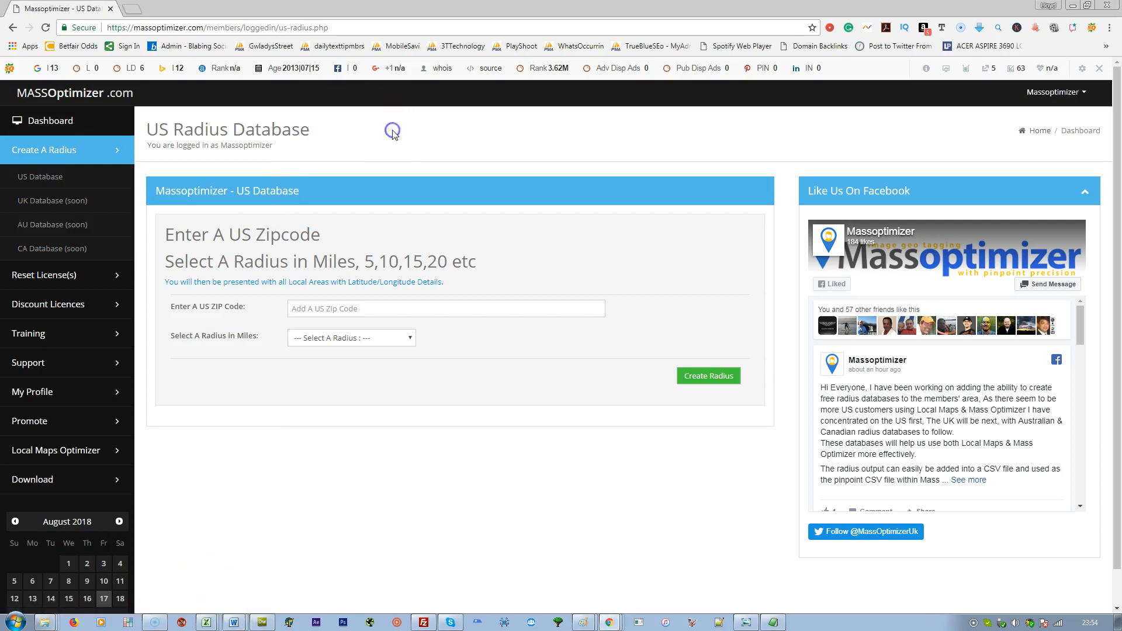
Step: Go back to the members' dashboard and open the US Database page for creating a radius
click(37, 174)
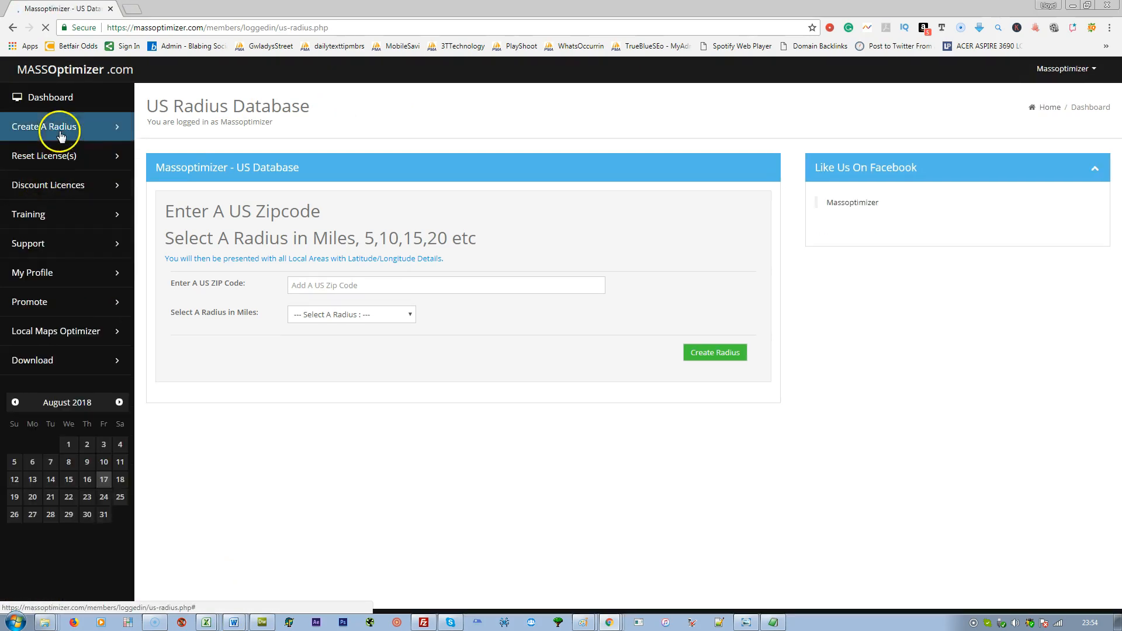
click(25, 129)
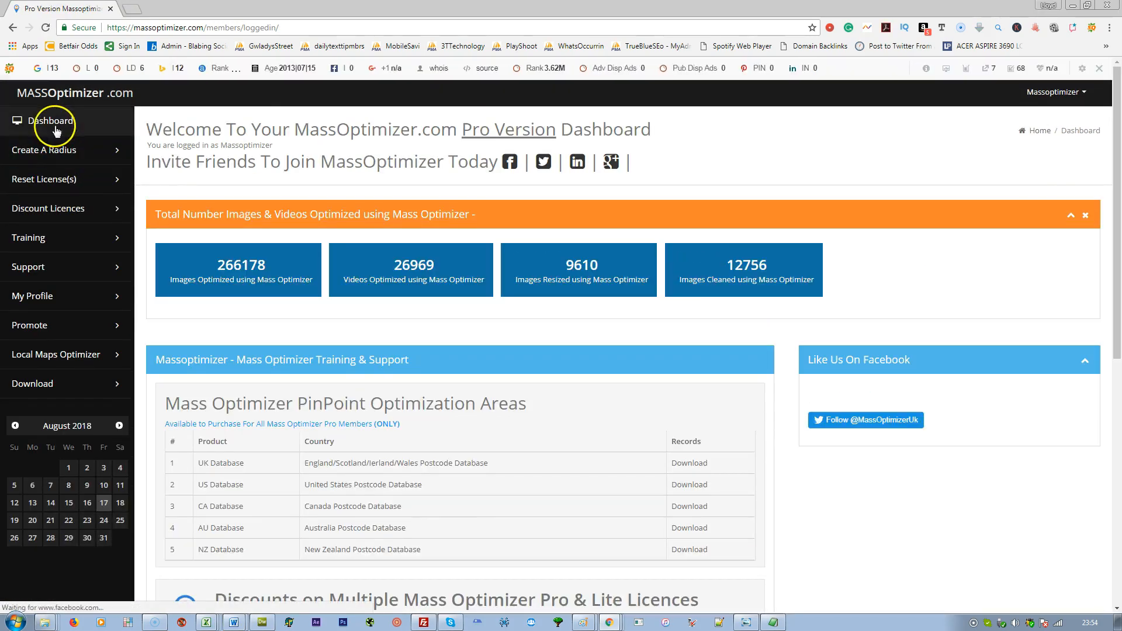
click(52, 151)
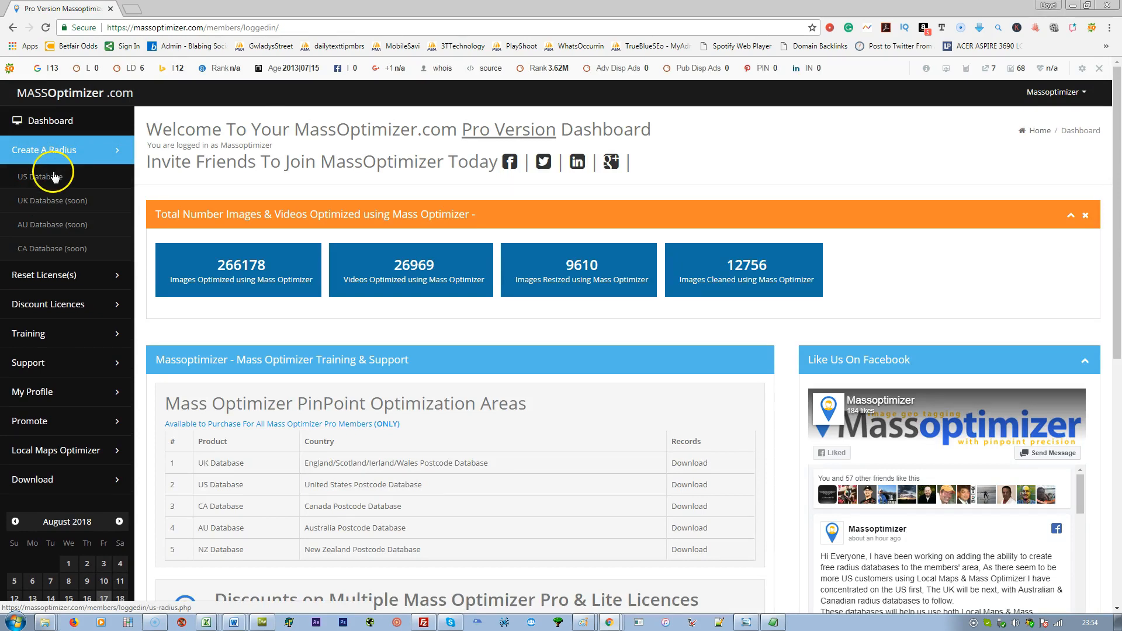
click(29, 176)
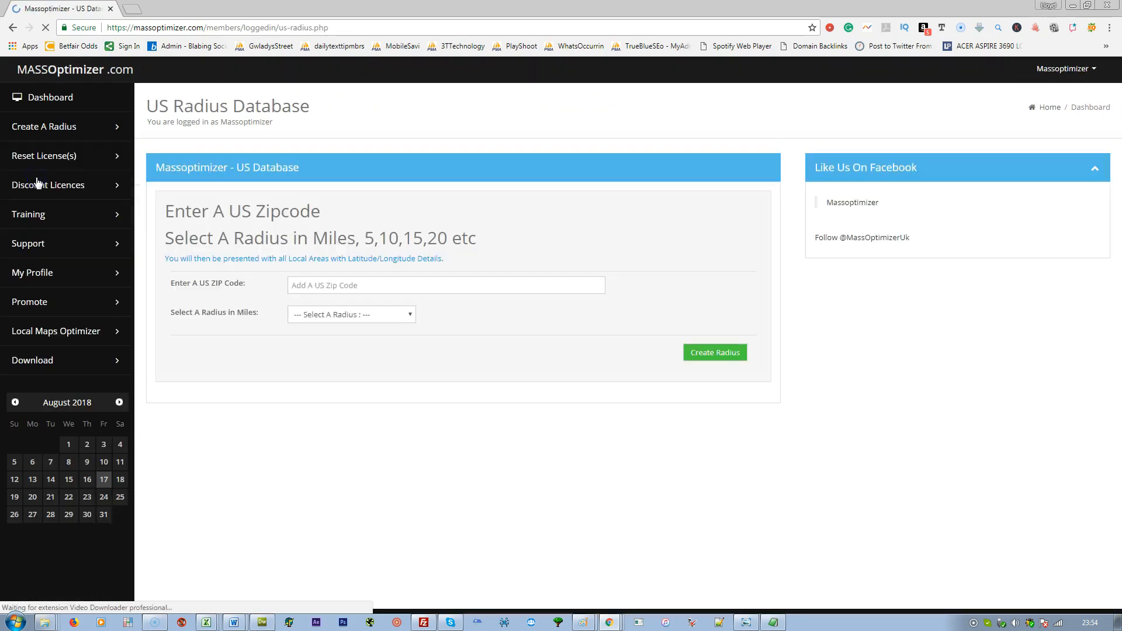
Step: Enter 00501 as the US ZIP code and look through the available mile radius options
click(335, 307)
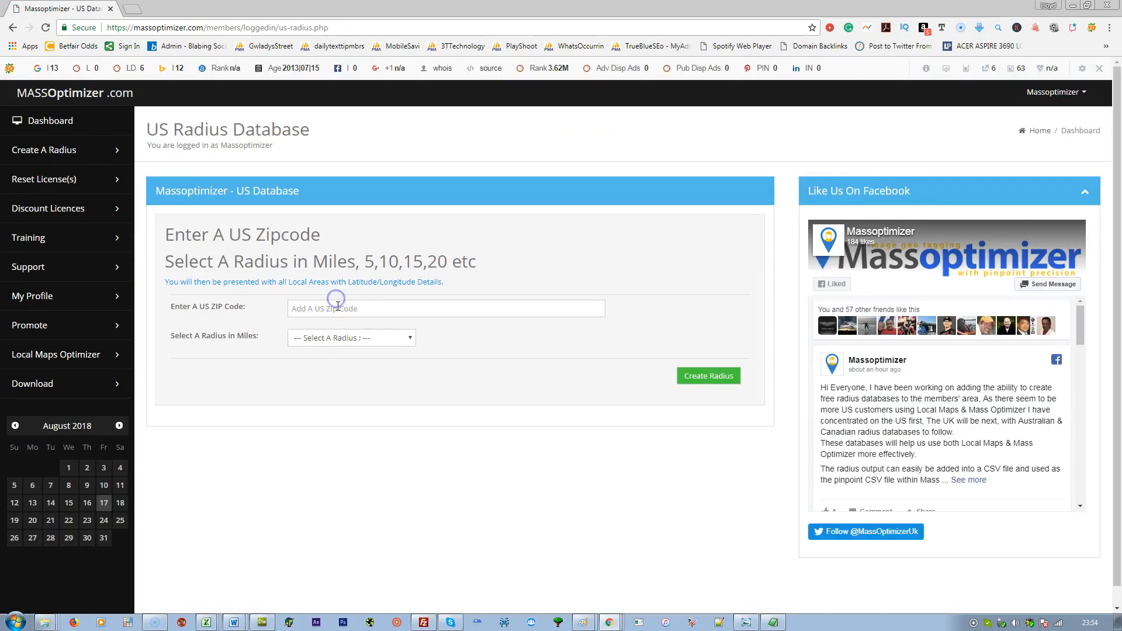
click(310, 325)
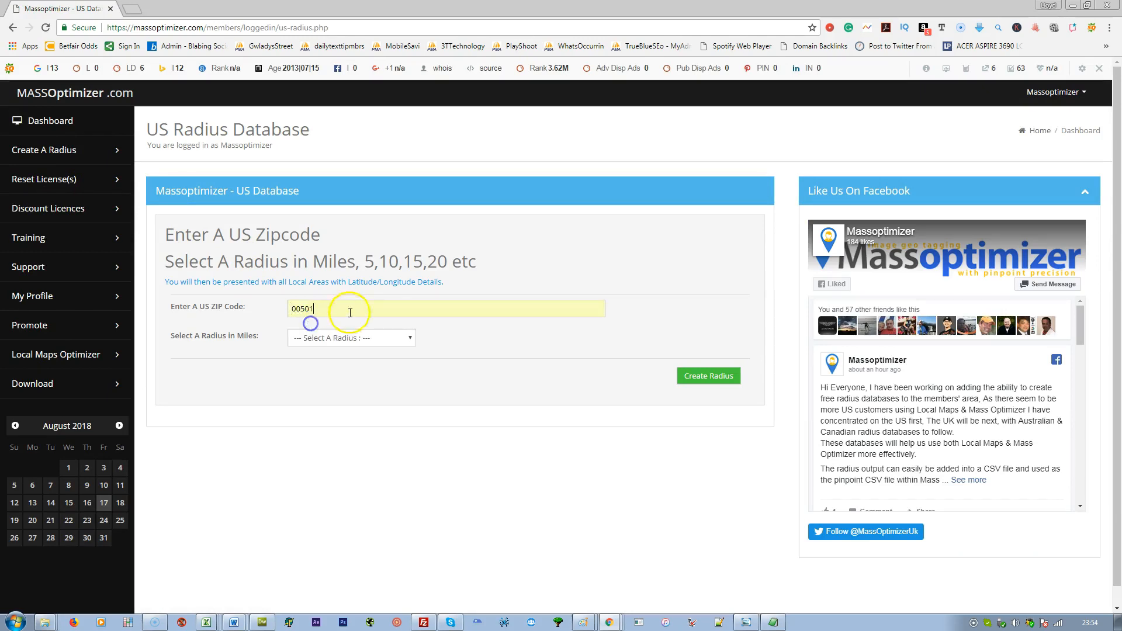
click(340, 306)
click(325, 342)
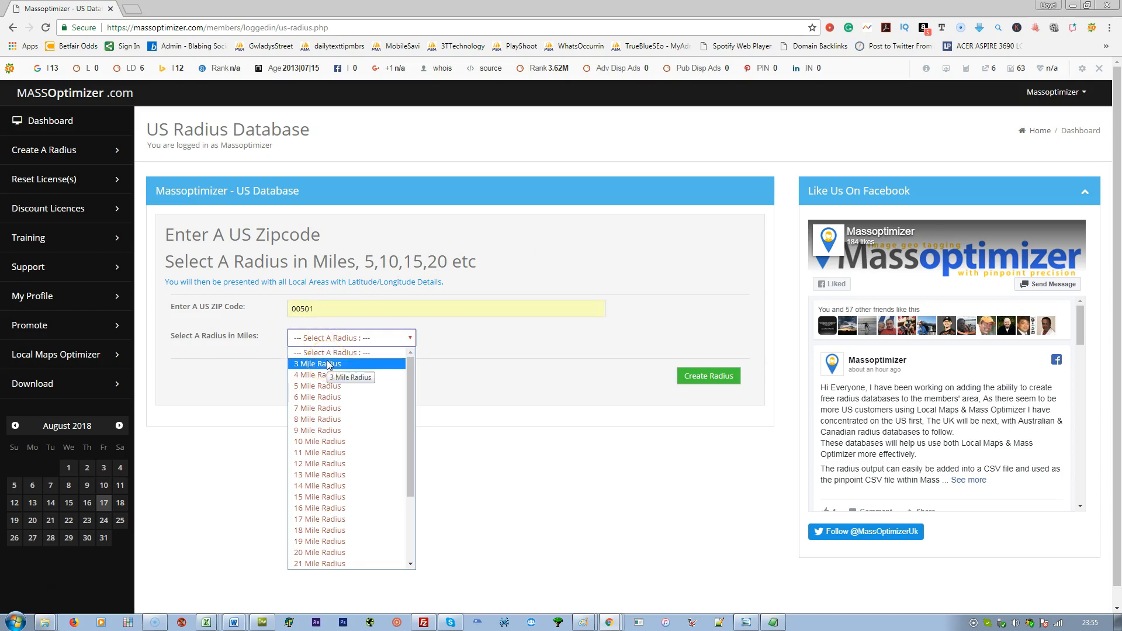
drag(408, 376, 408, 494)
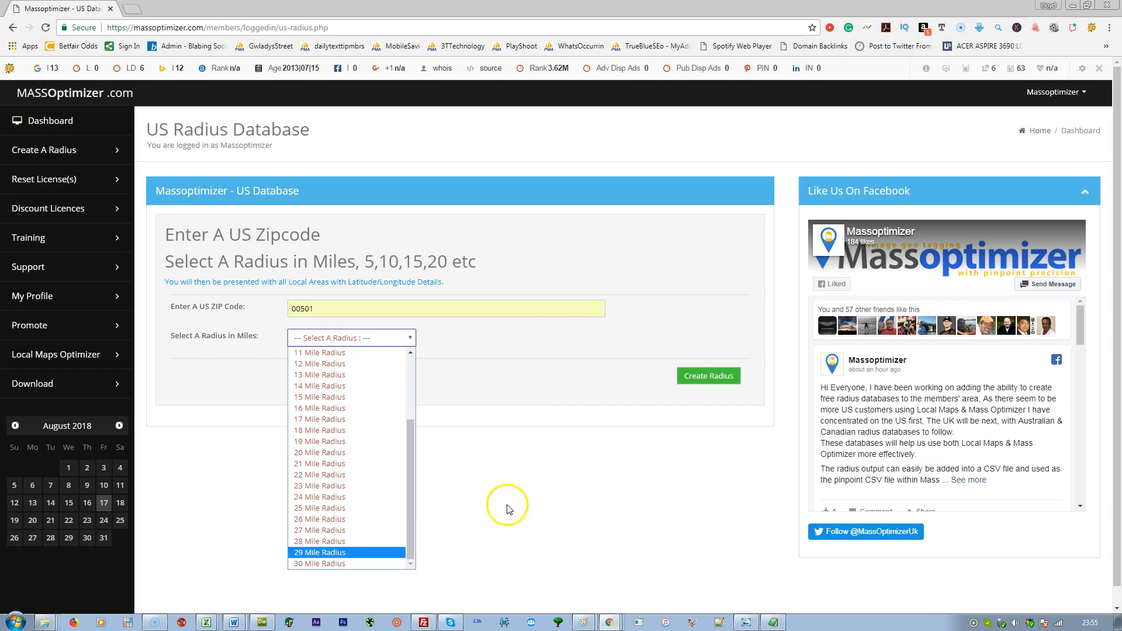
click(544, 386)
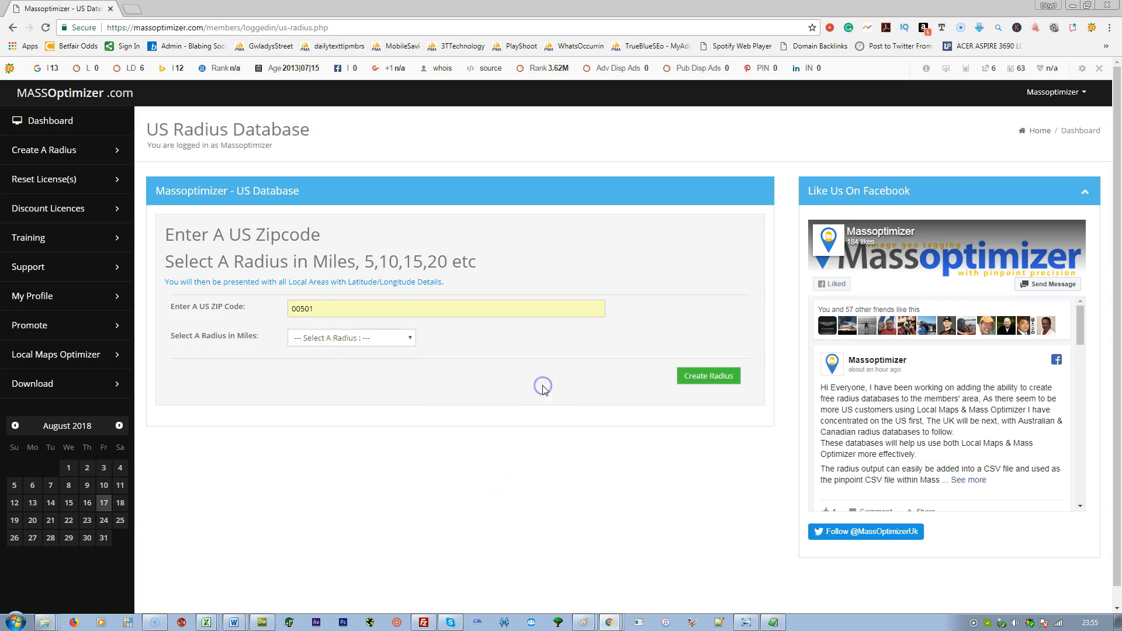
Step: Set the radius to 7 miles, create the radius for ZIP code 00501 and select all the resulting location rows
click(363, 342)
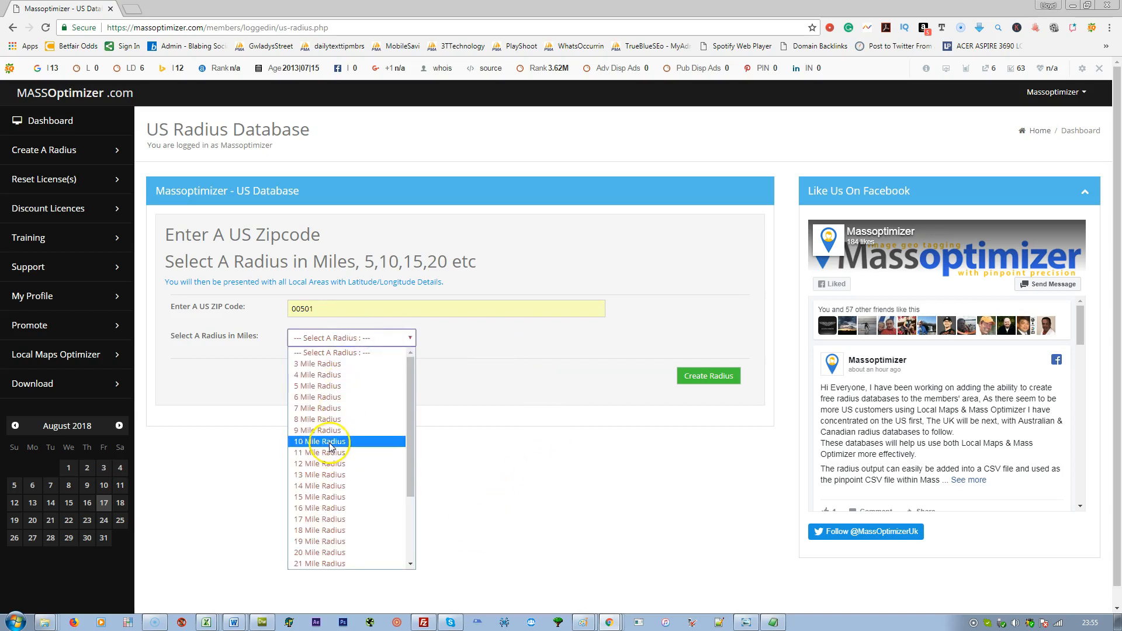
click(321, 409)
click(482, 345)
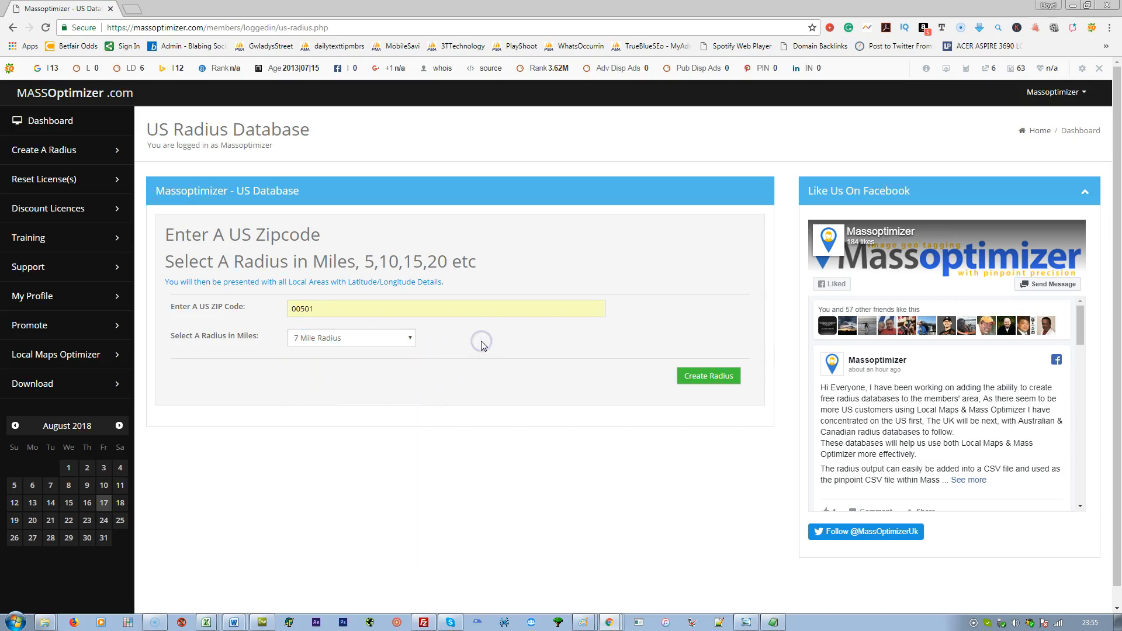
click(358, 308)
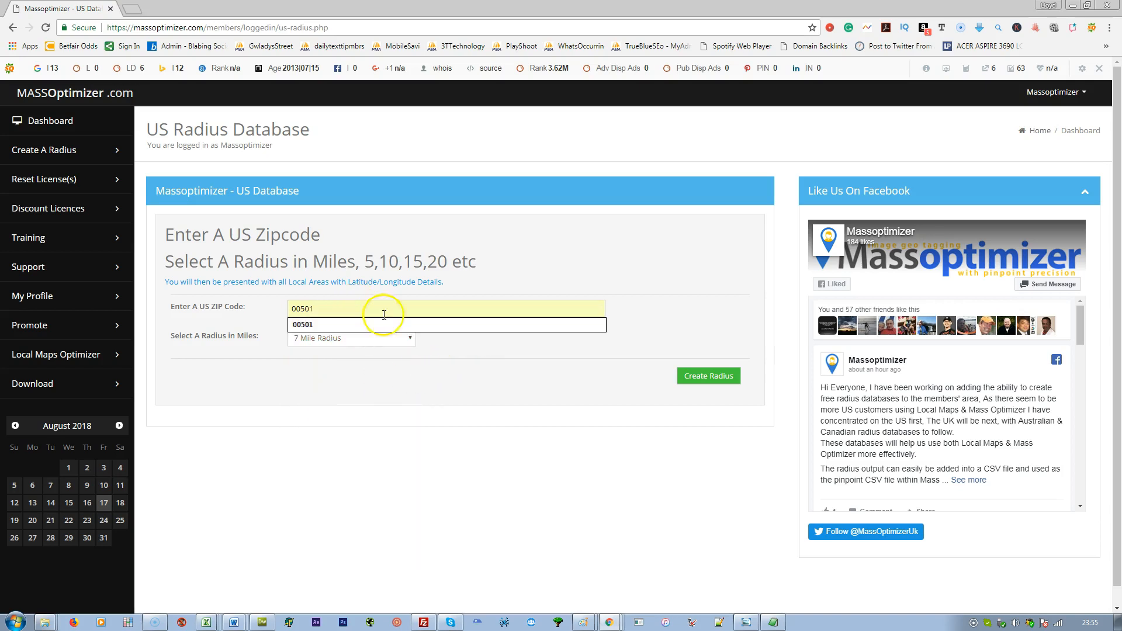
click(343, 339)
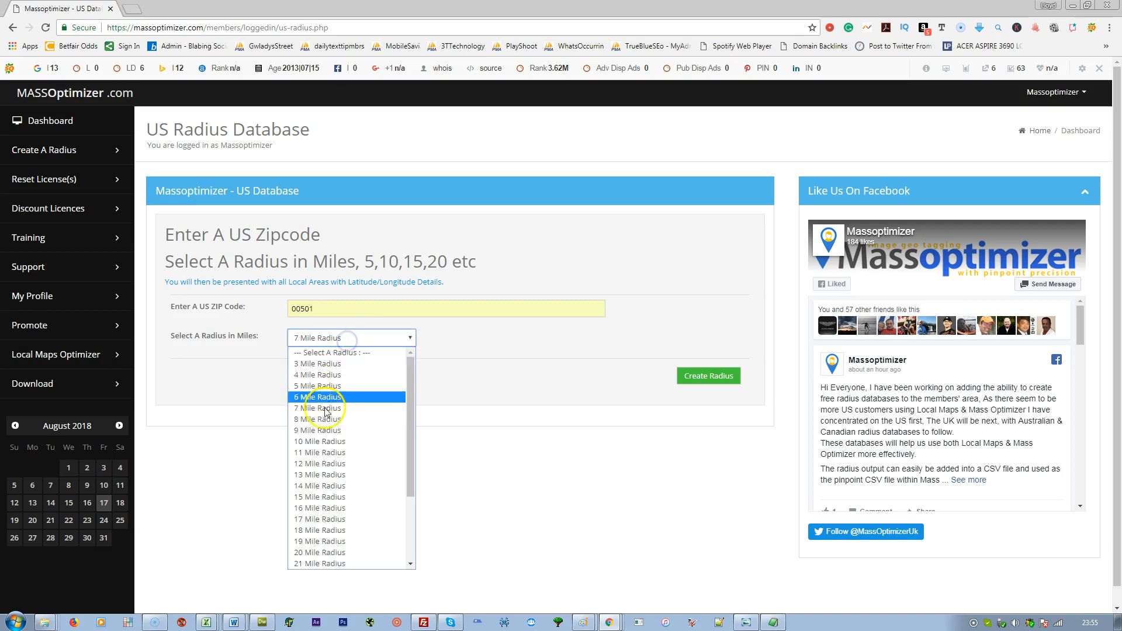
click(320, 409)
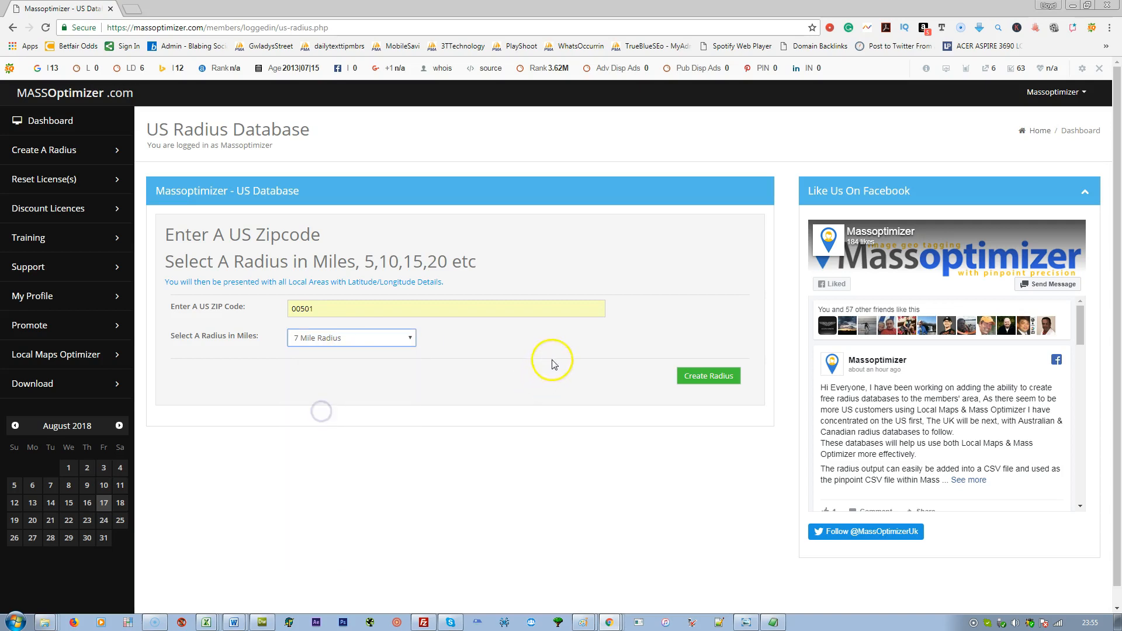
click(708, 380)
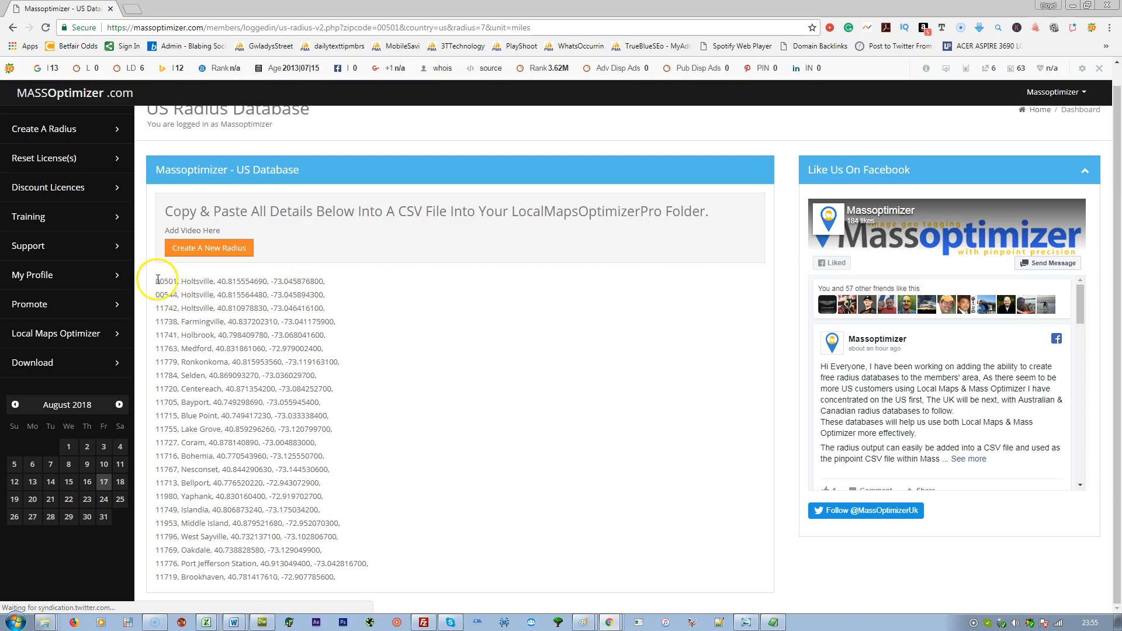
drag(157, 280, 399, 590)
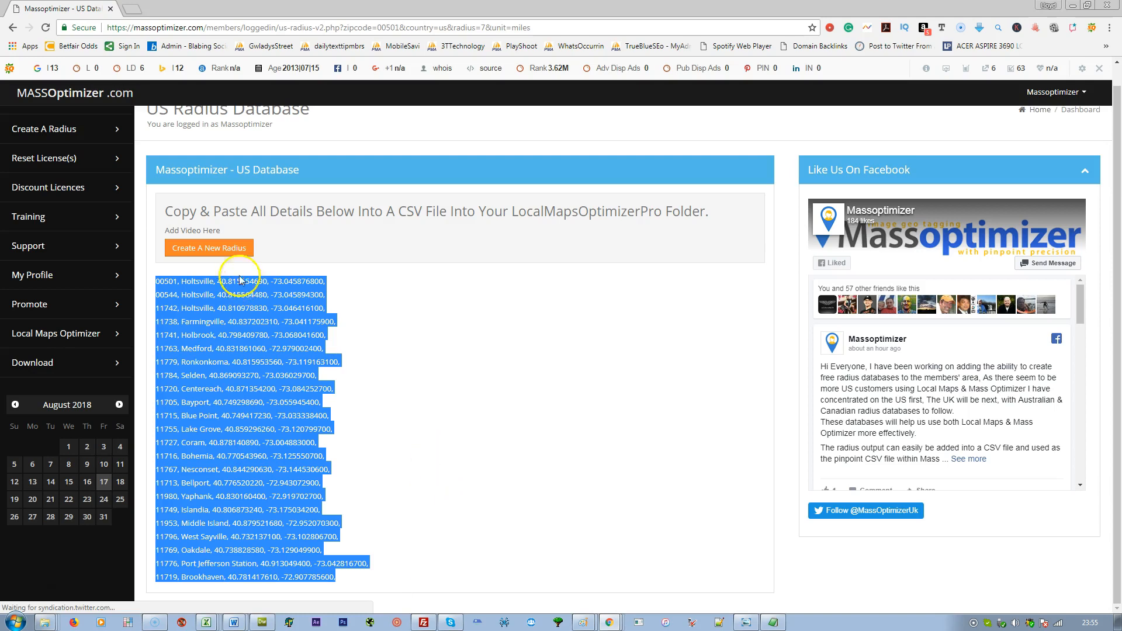
Step: Create a new radius using US ZIP code 00501 and an 18 mile radius
click(204, 248)
click(371, 307)
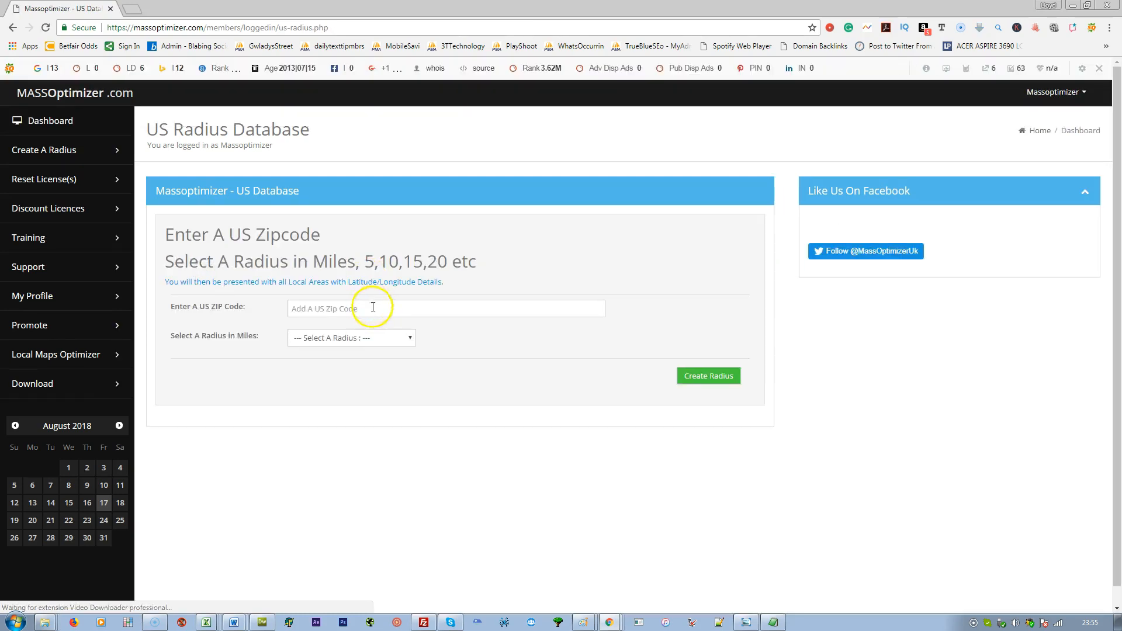
click(358, 321)
click(361, 338)
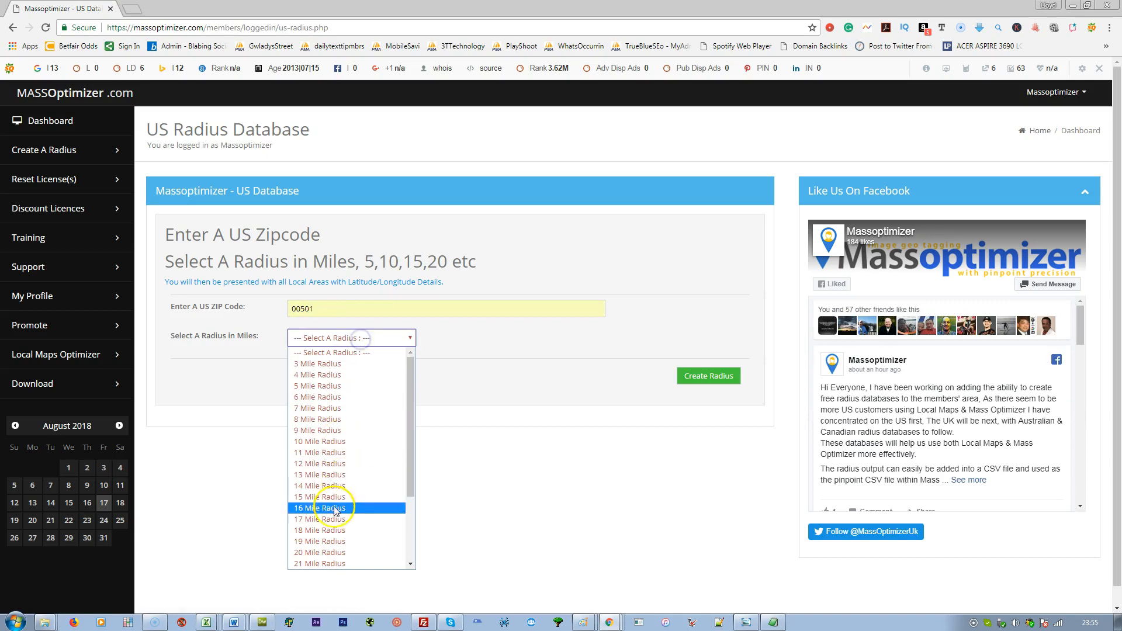
click(329, 531)
click(499, 341)
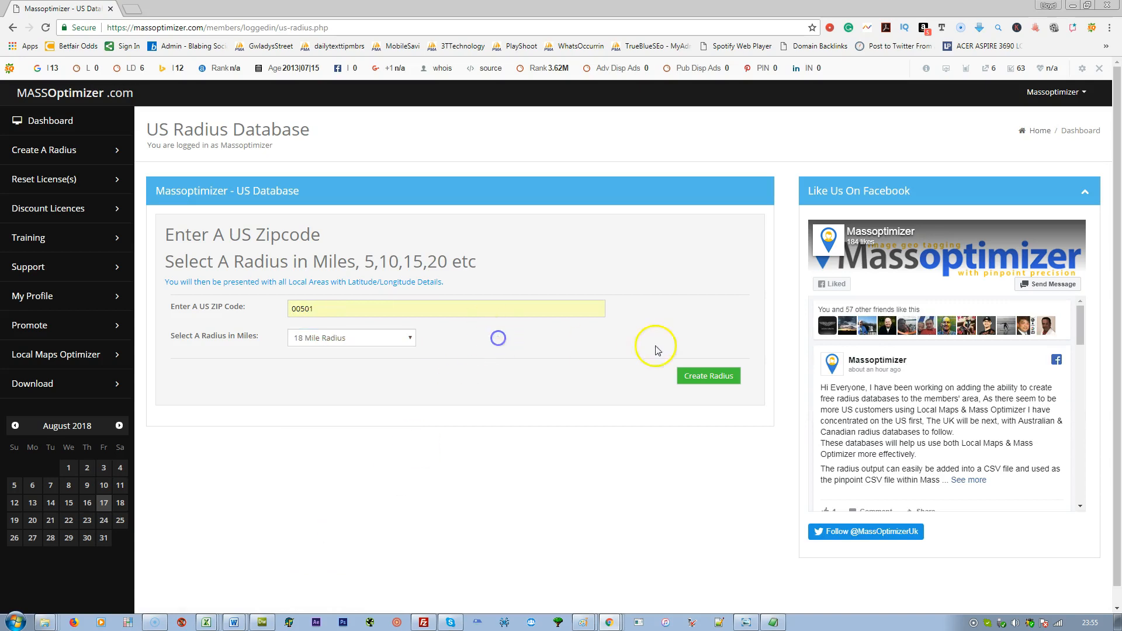
click(532, 346)
click(713, 386)
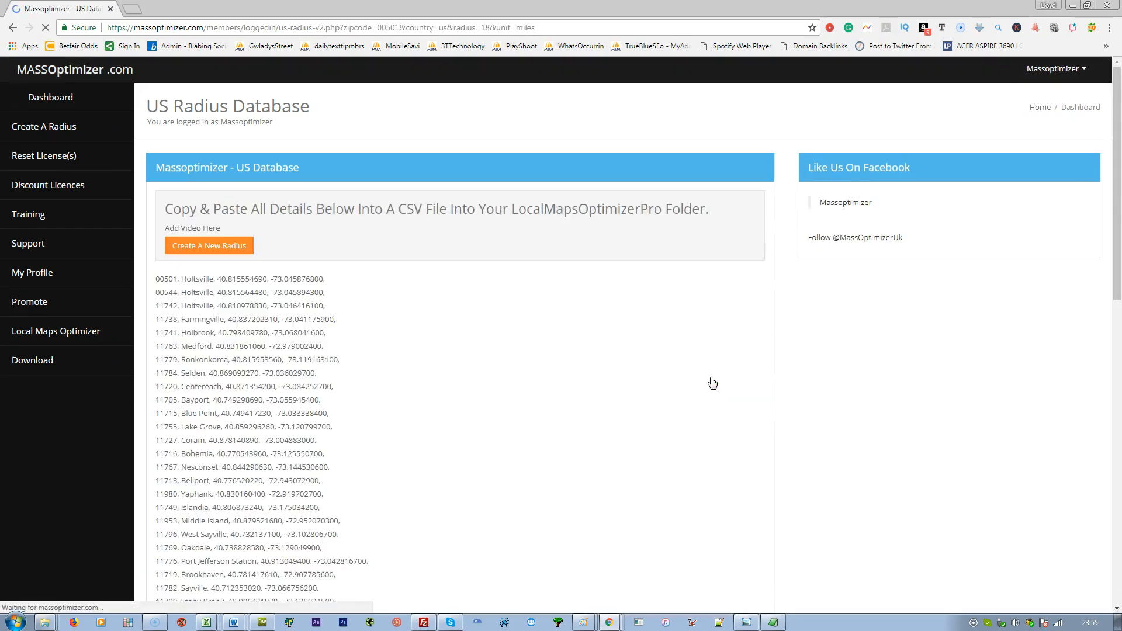
Step: Review the 18 mile radius results and copy the complete list of ZIP codes, places and coordinates
click(520, 313)
scroll(521, 313, down, 10)
scroll(524, 319, down, 4)
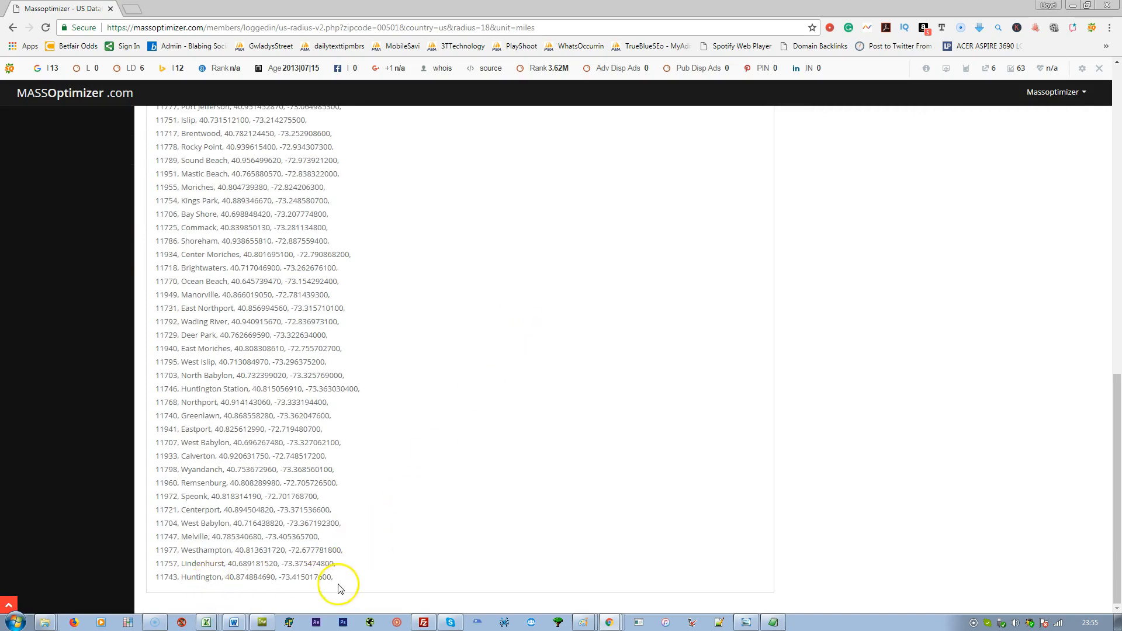
scroll(364, 576, up, 5)
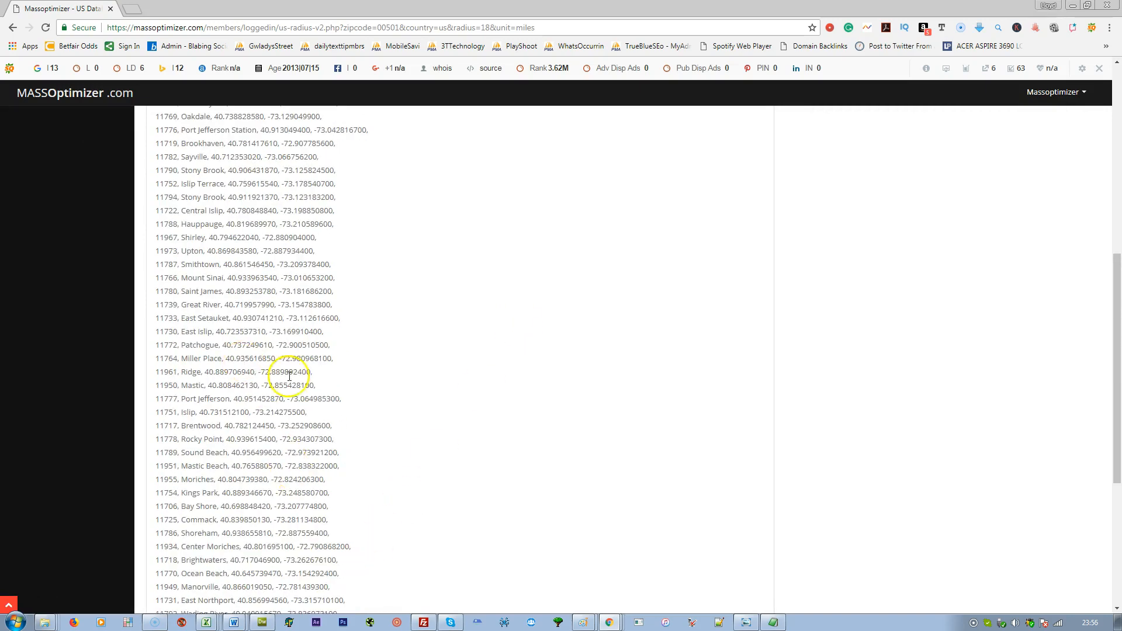
scroll(344, 461, up, 5)
scroll(345, 460, up, 3)
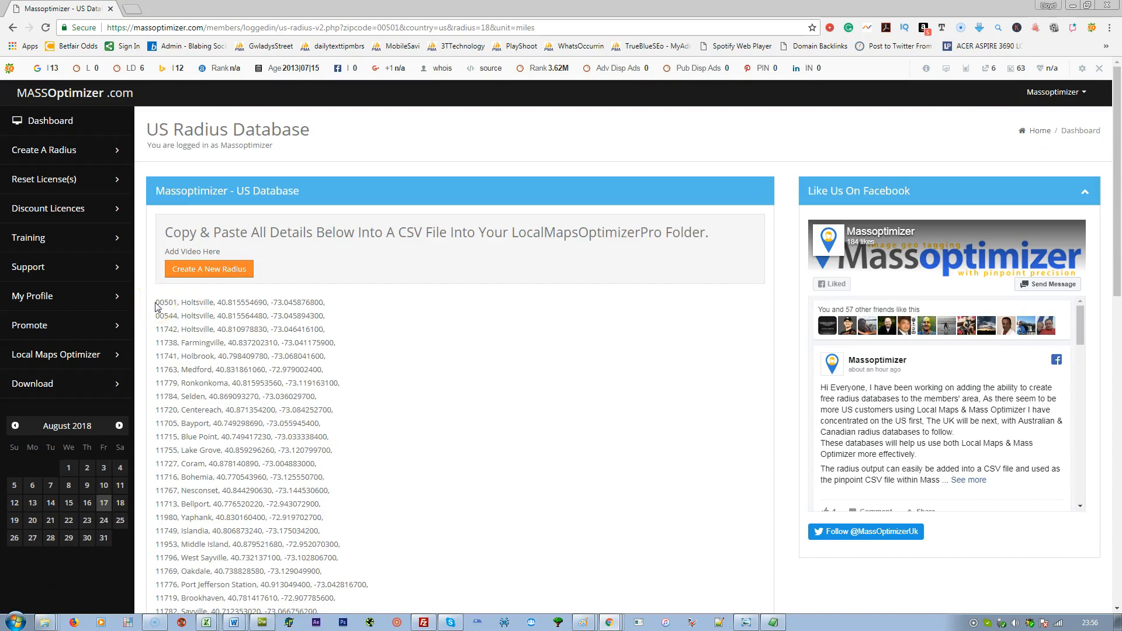
drag(155, 301, 412, 629)
right_click(275, 395)
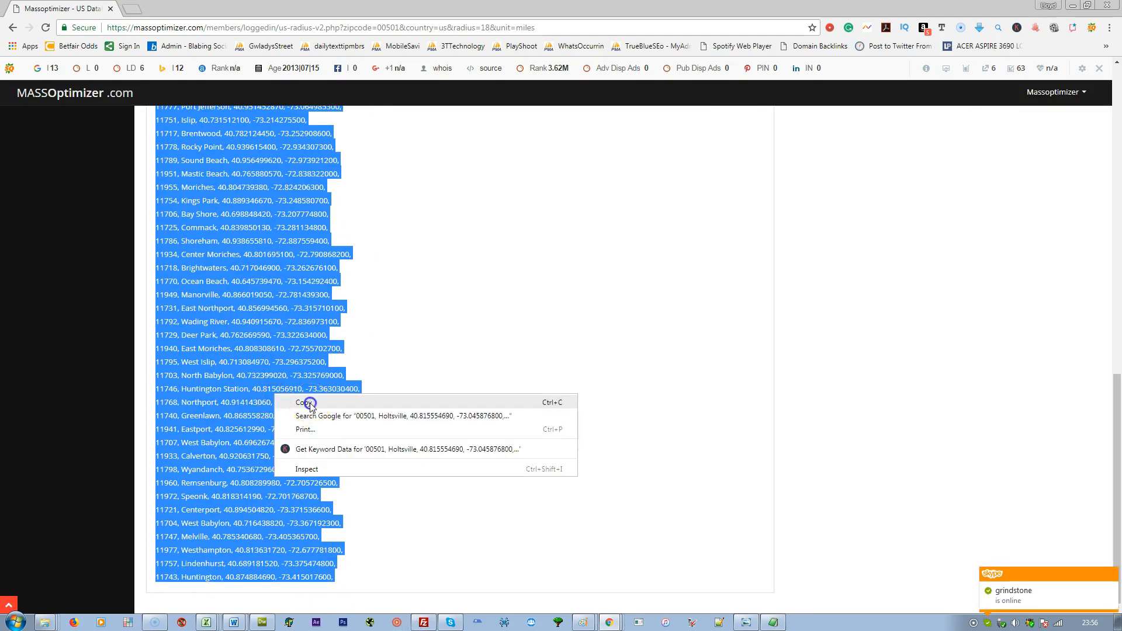
click(310, 404)
Step: Minimize the browser and open the LocalMapsOptimizerPro folder on the desktop
click(1079, 6)
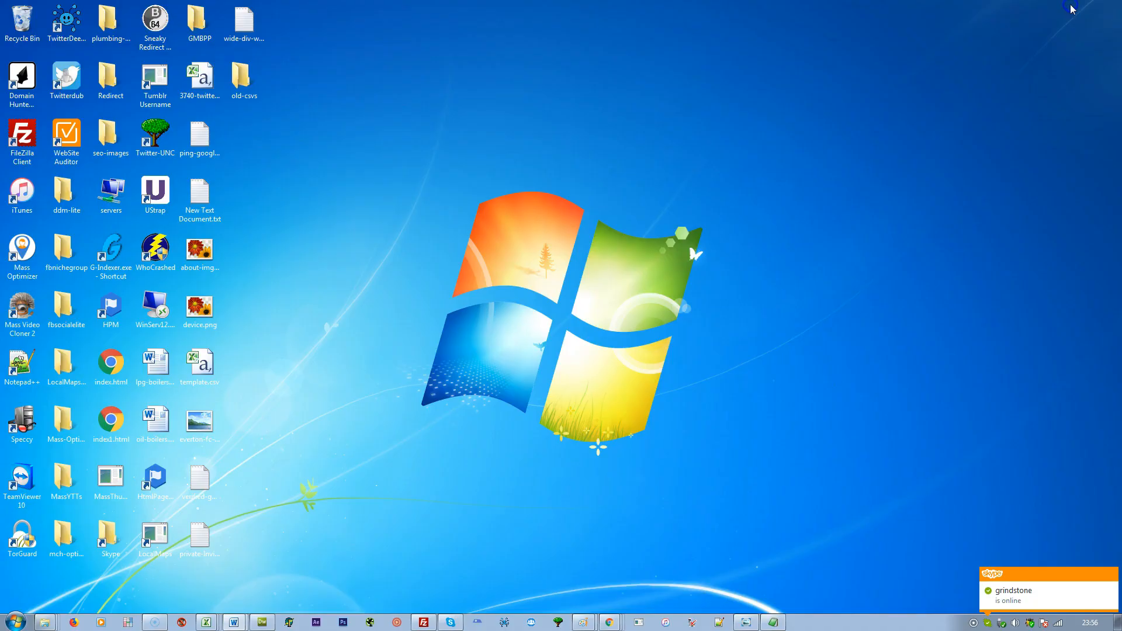
double_click(66, 368)
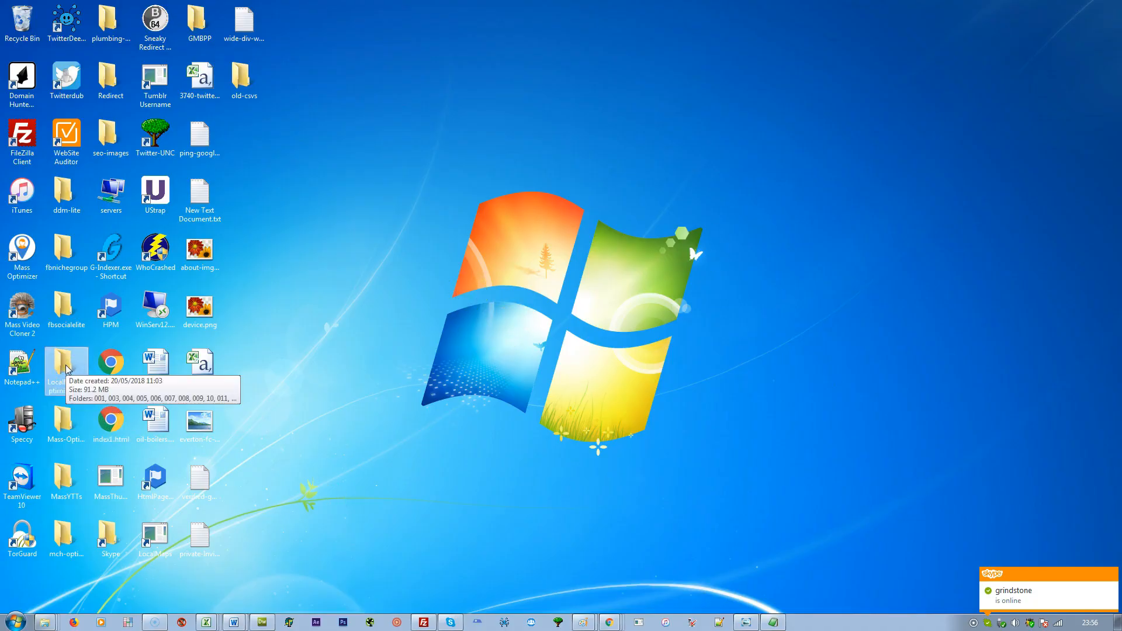
double_click(66, 369)
Step: Create a new Microsoft Excel worksheet in the LocalMapsOptimizerPro folder and select the file
right_click(471, 446)
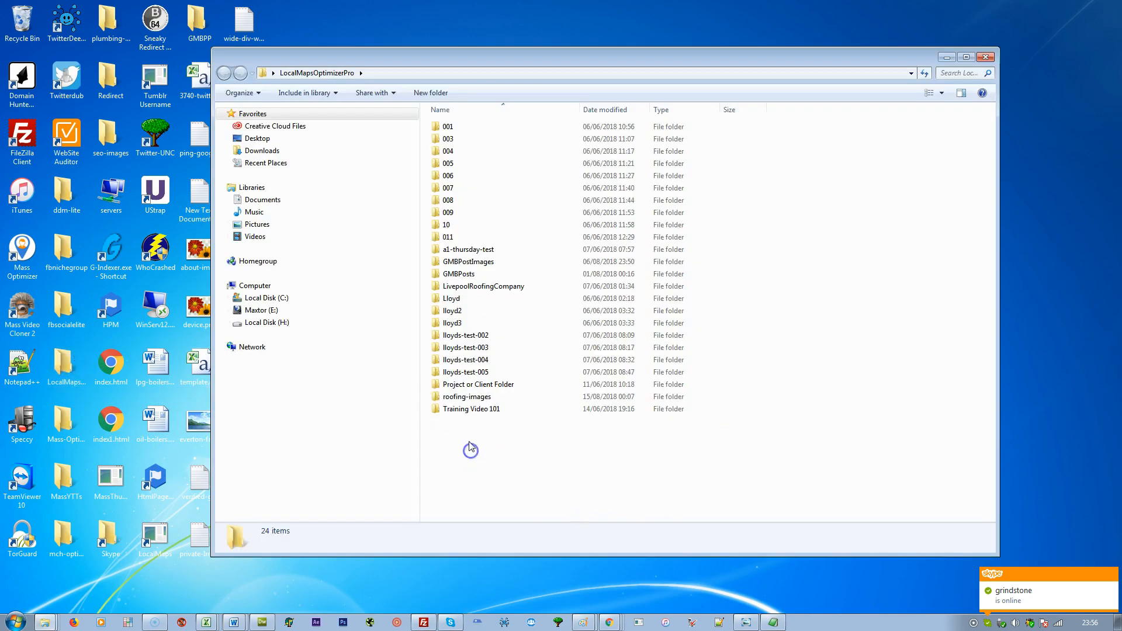
mouse_move(546, 417)
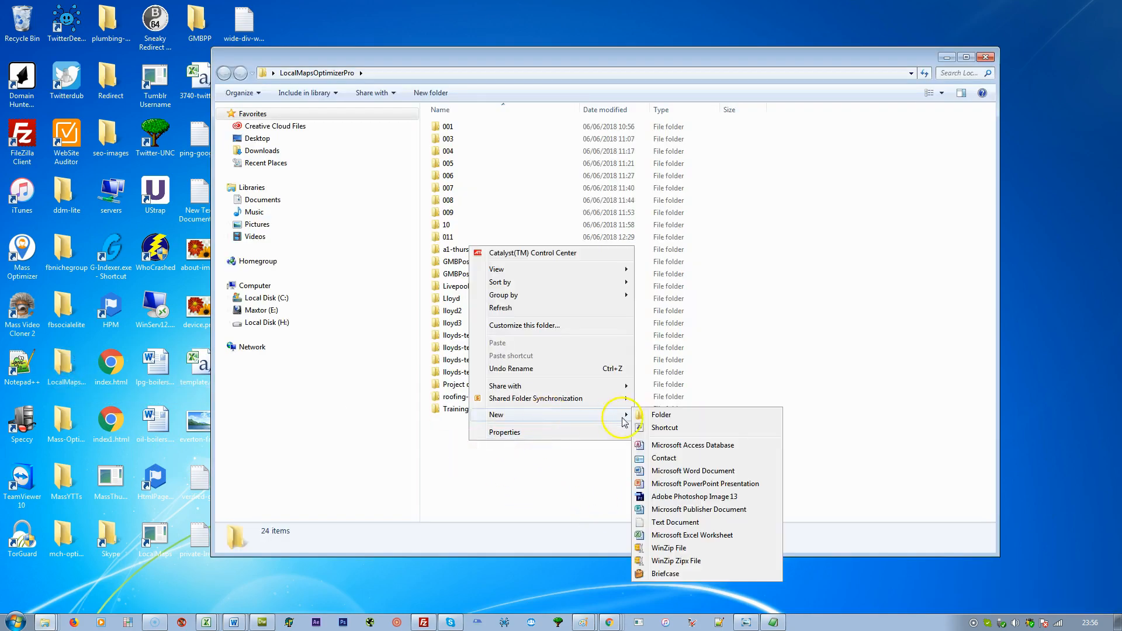
click(672, 536)
click(519, 479)
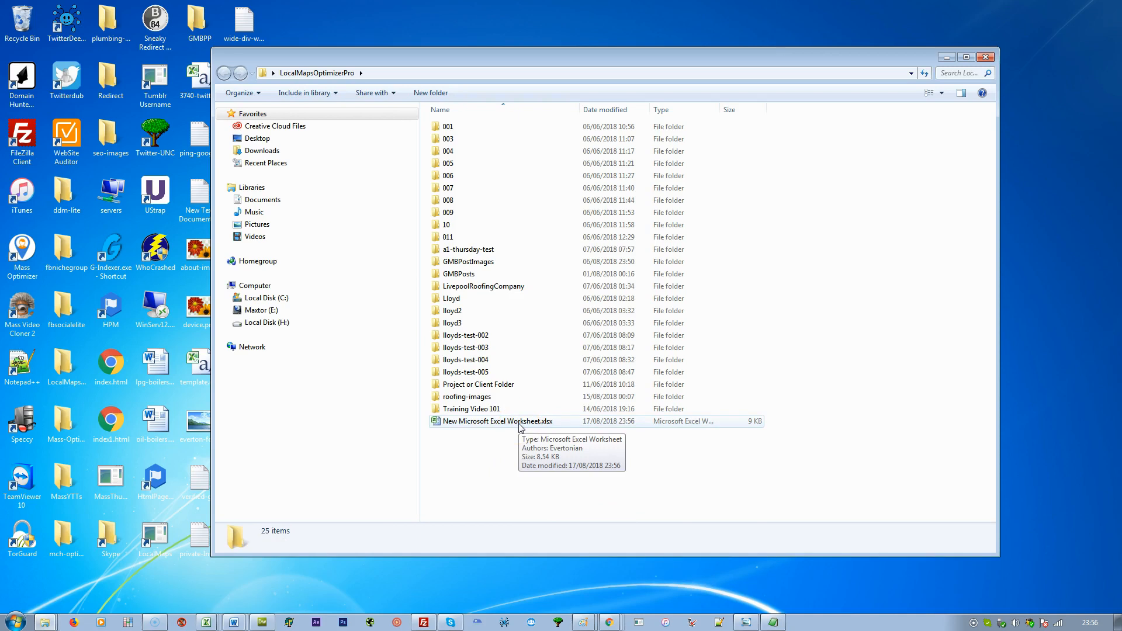
click(481, 463)
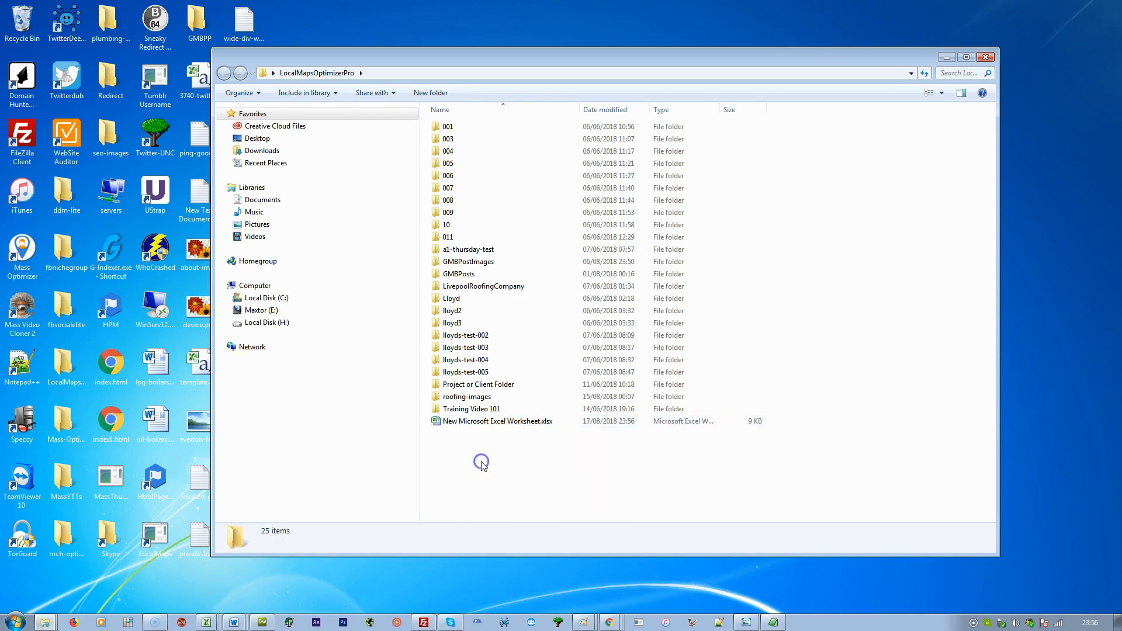
click(500, 421)
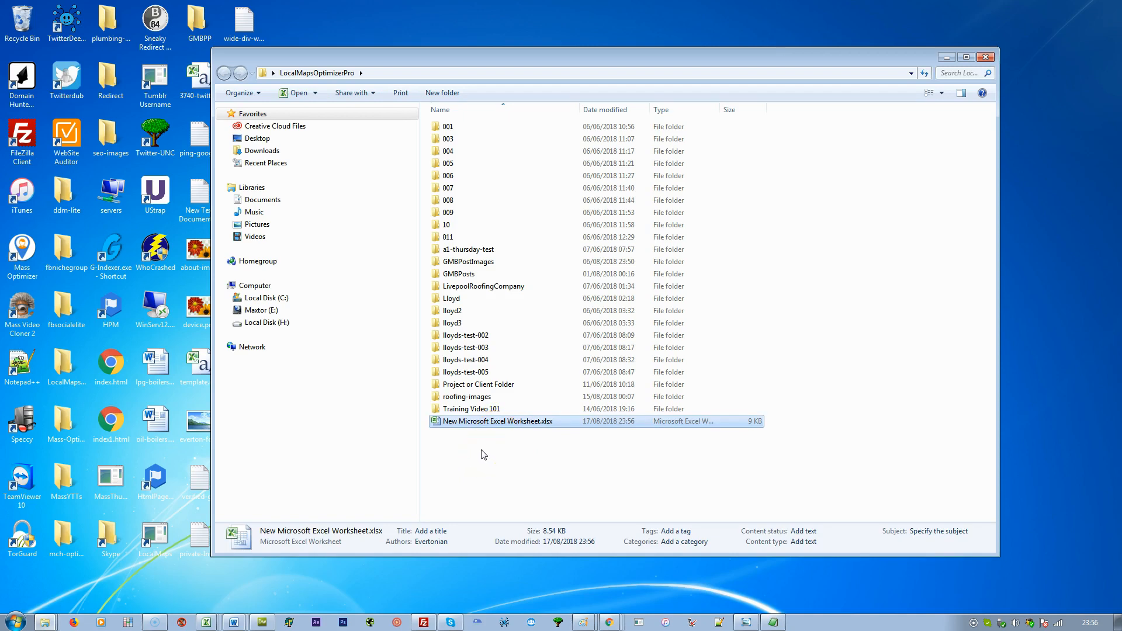
Step: Open the new Microsoft Excel worksheet from the LocalMapsOptimizerPro folder
click(482, 453)
click(516, 421)
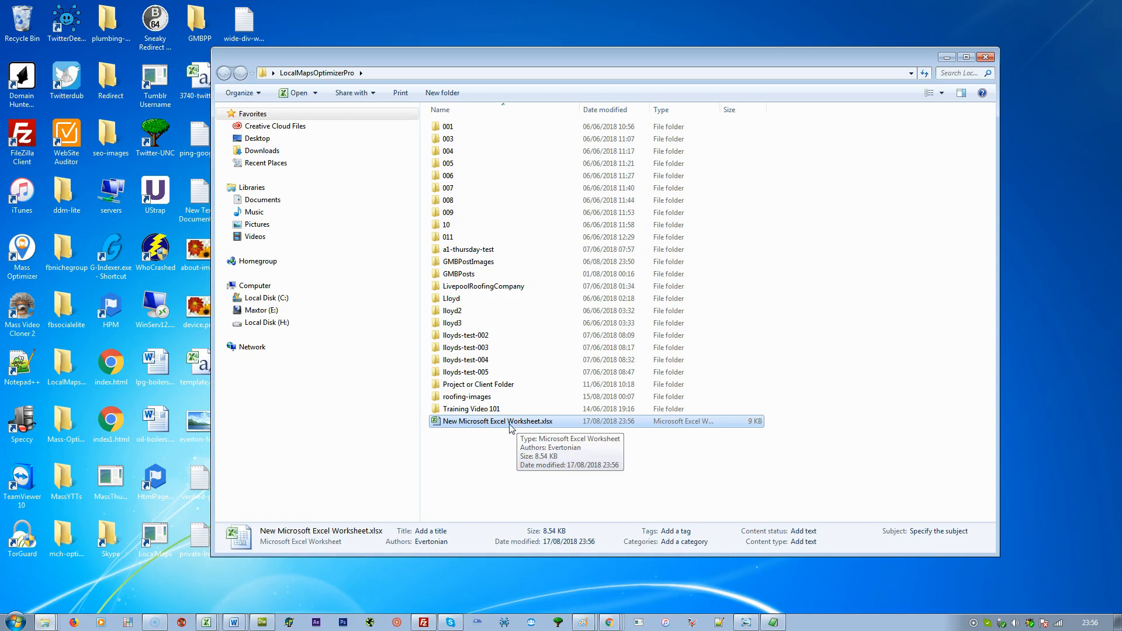
double_click(456, 424)
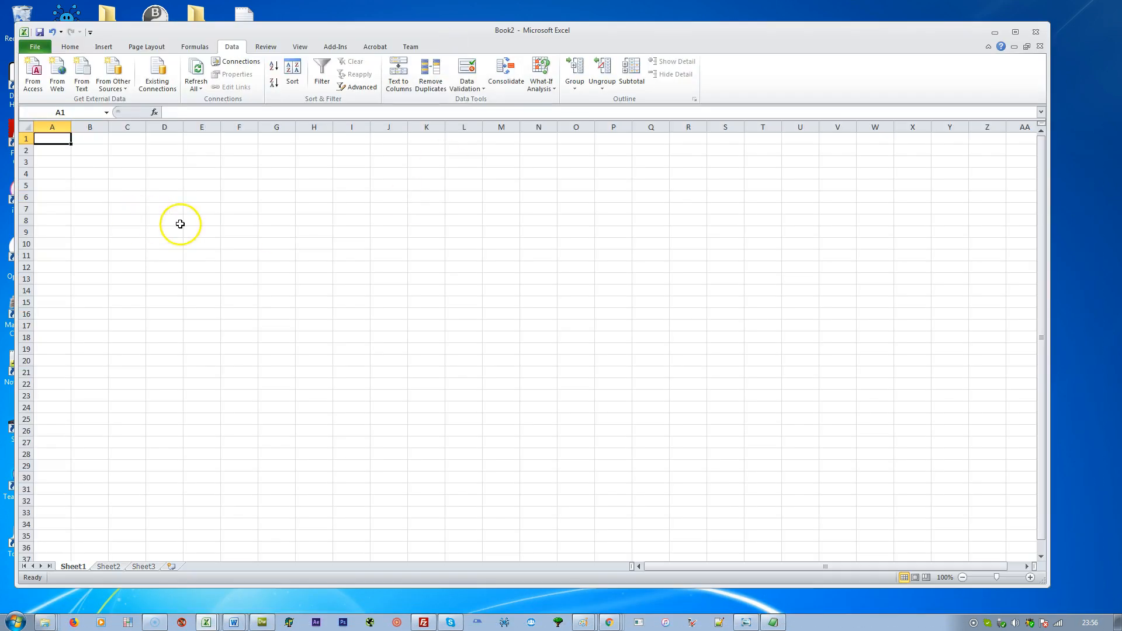
Step: Paste the copied radius list into the blank sheet starting at cell A1 and fit column A to its contents
right_click(51, 138)
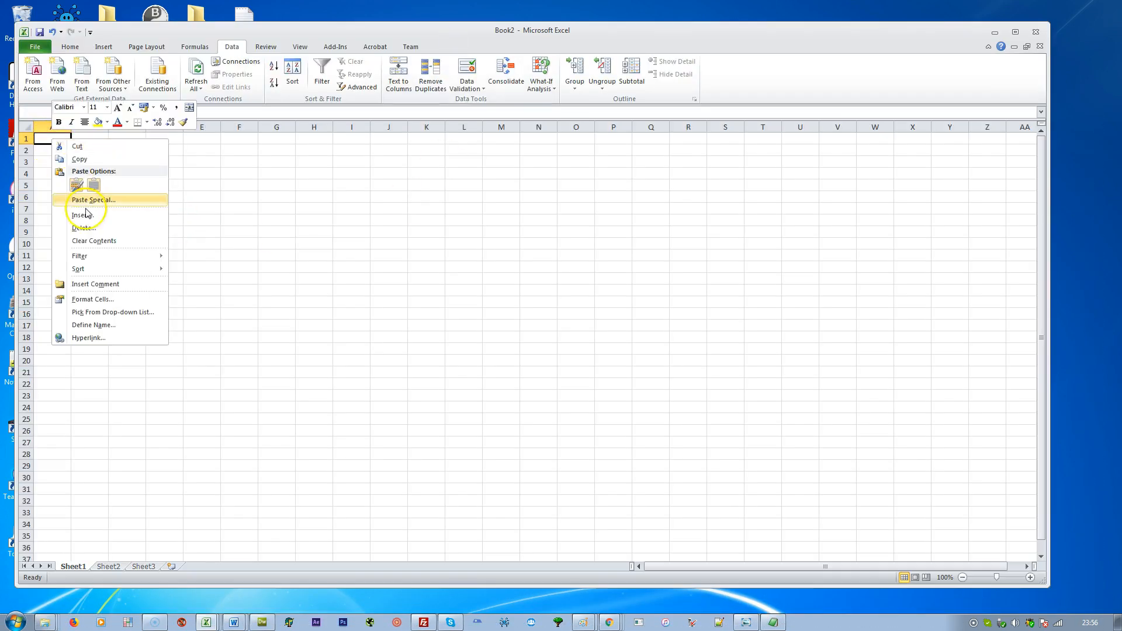
click(77, 184)
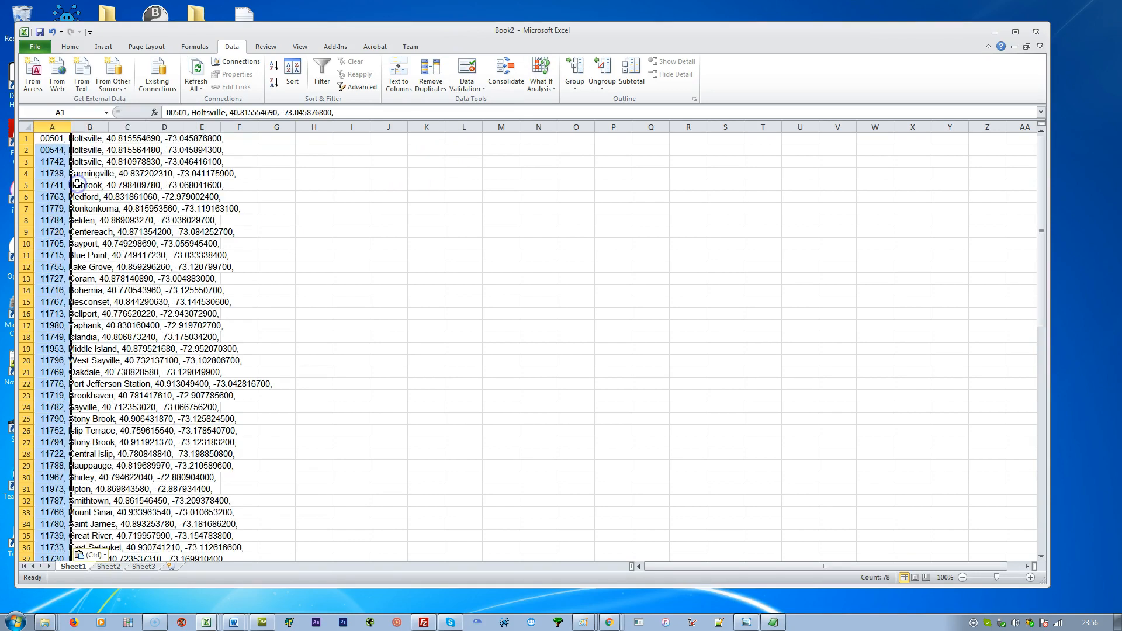
double_click(71, 124)
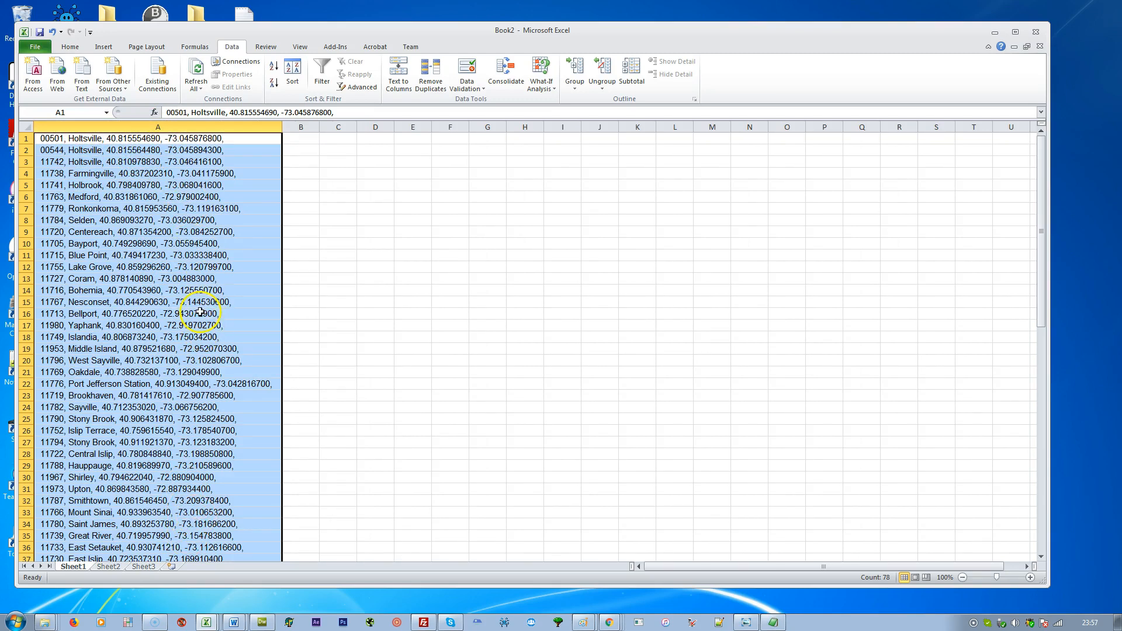
Step: Split the pasted list with Text to Columns as delimited data, using only a comma entered as the Other delimiter
click(405, 71)
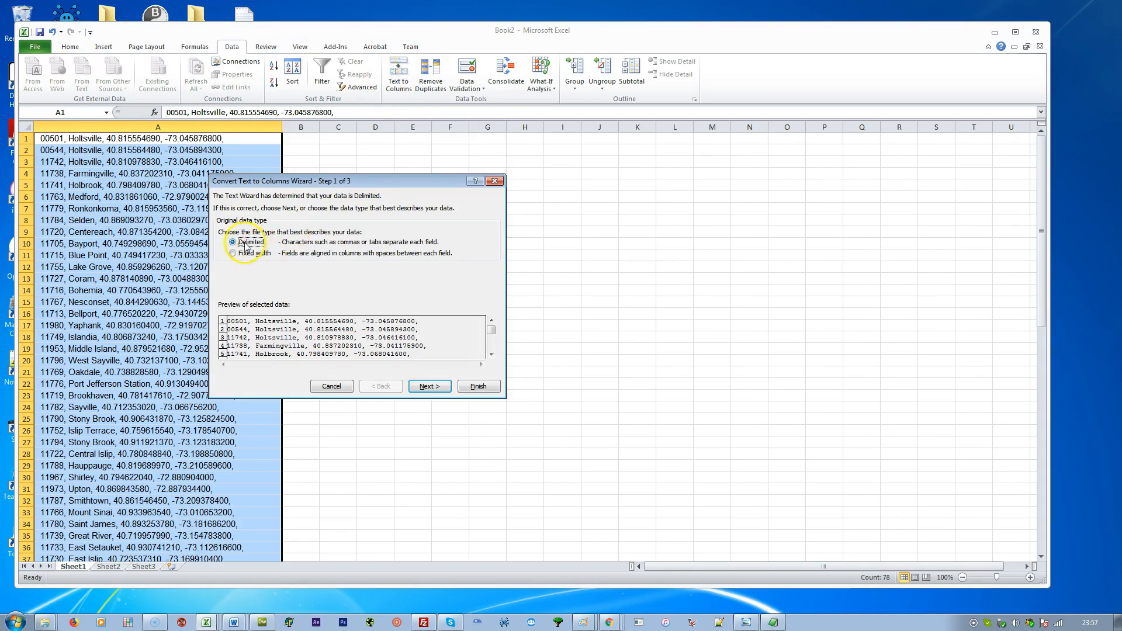
click(430, 387)
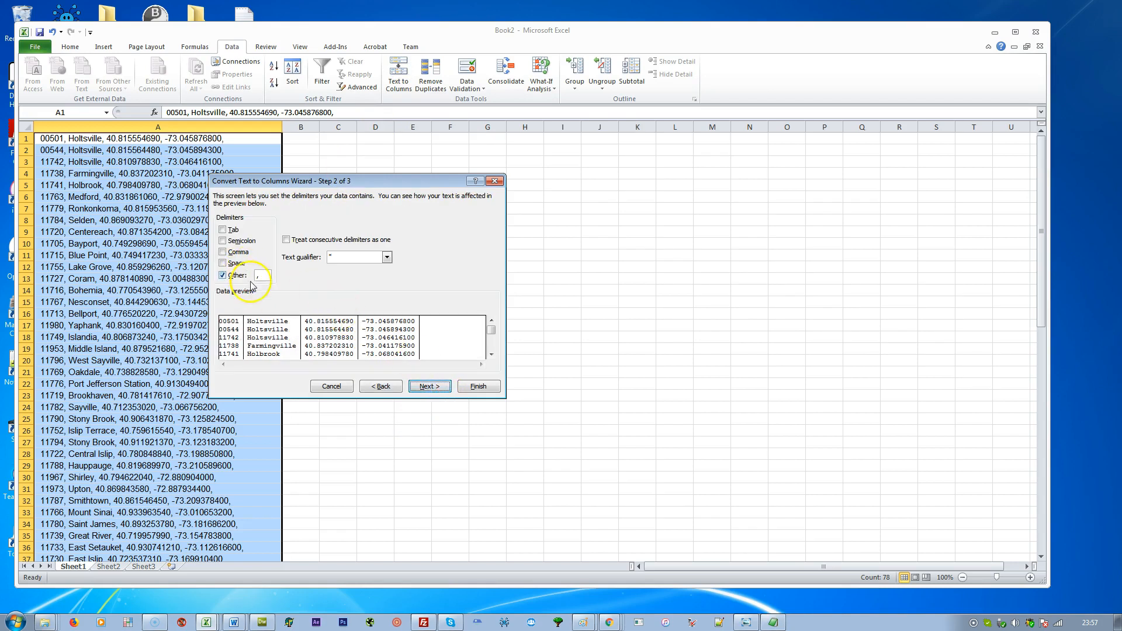
click(224, 276)
click(263, 276)
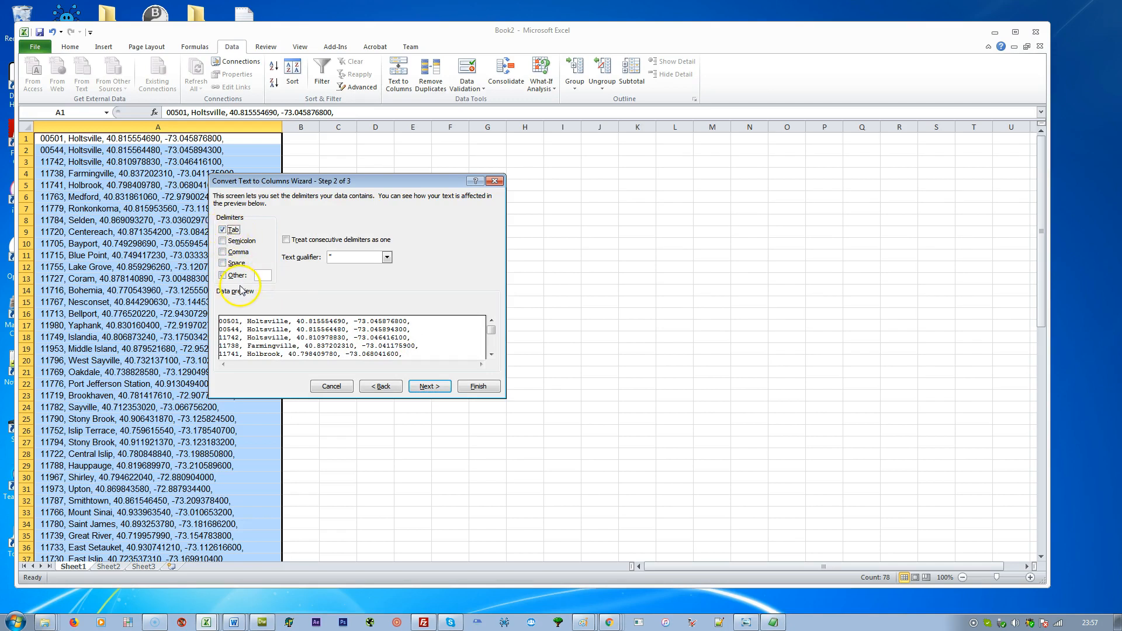
click(225, 231)
click(223, 254)
text(,)
click(442, 390)
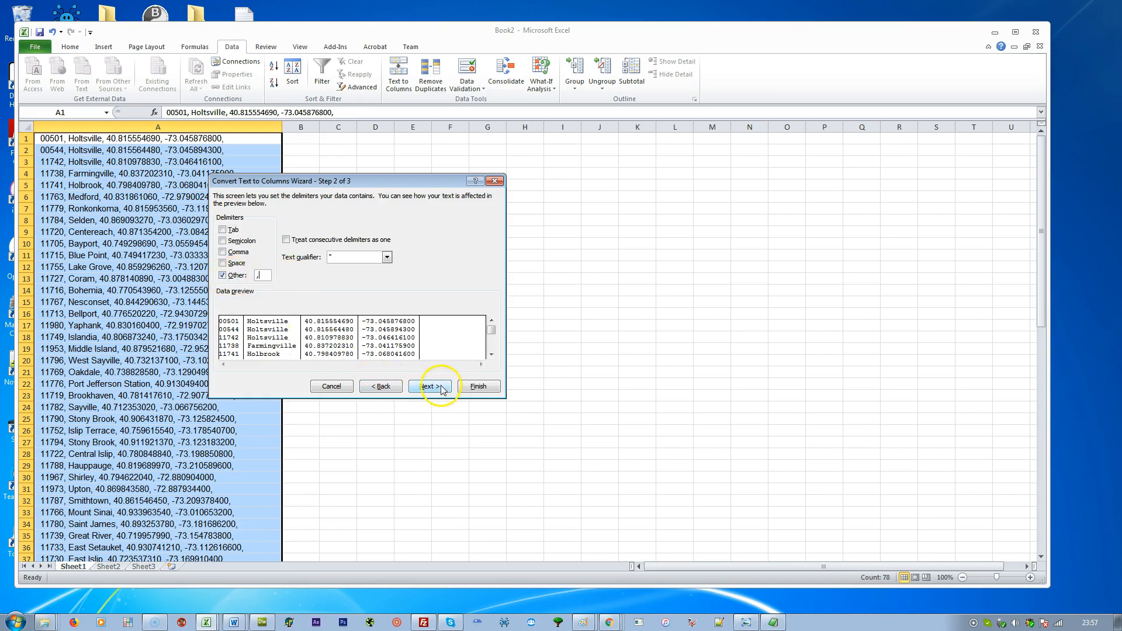
click(484, 390)
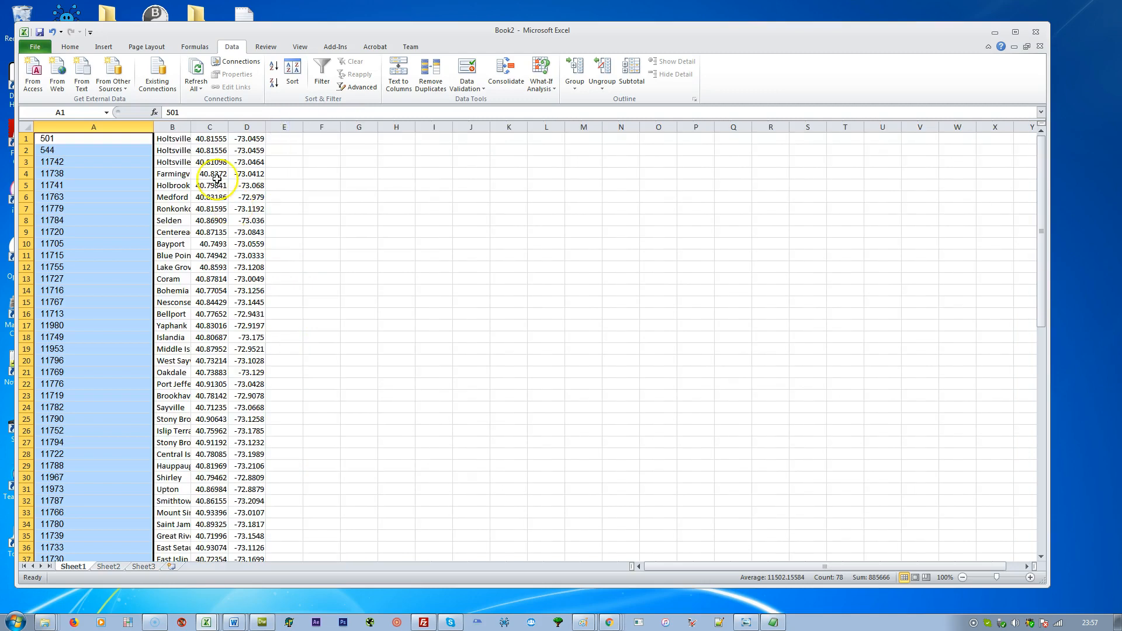
Step: Fit the widths of columns B, C and D to the place names and coordinates
double_click(191, 126)
double_click(276, 127)
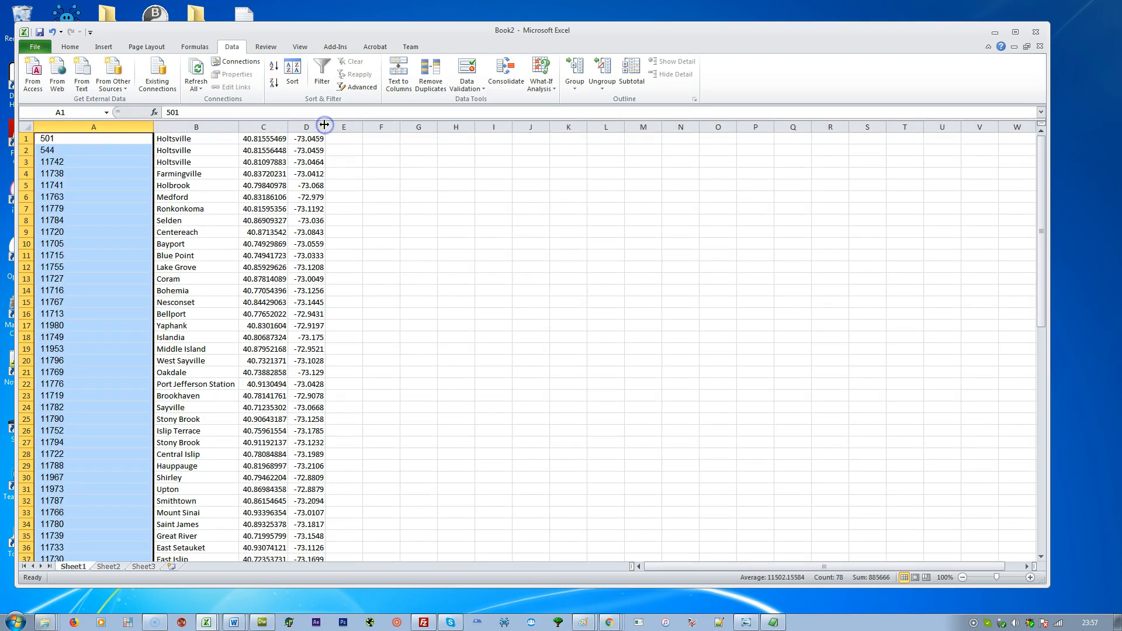
double_click(325, 124)
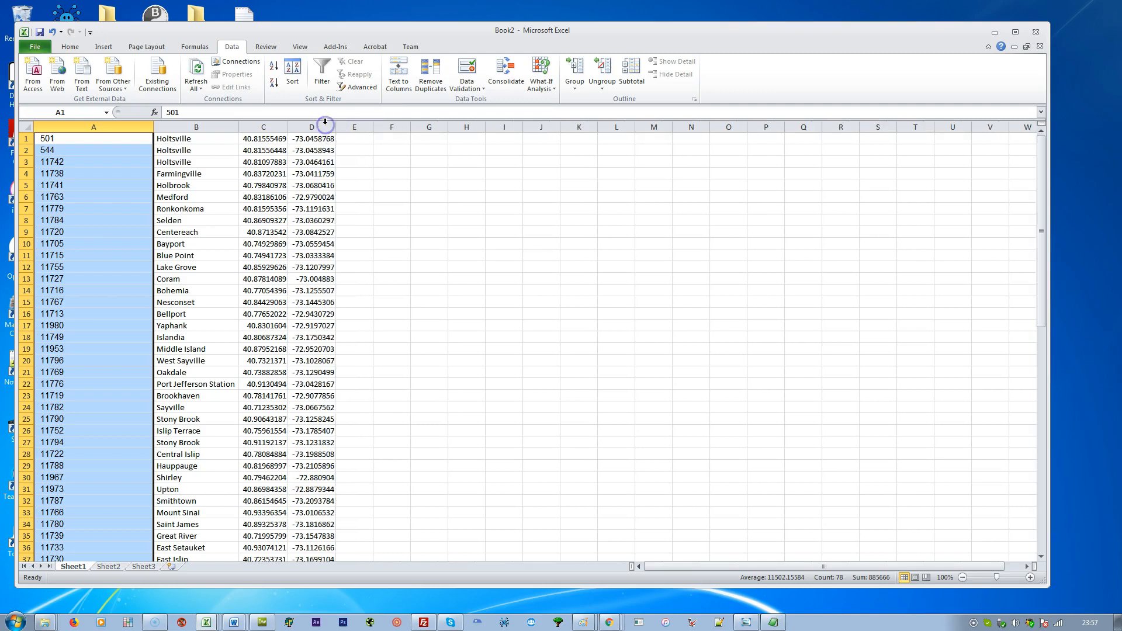
click(349, 165)
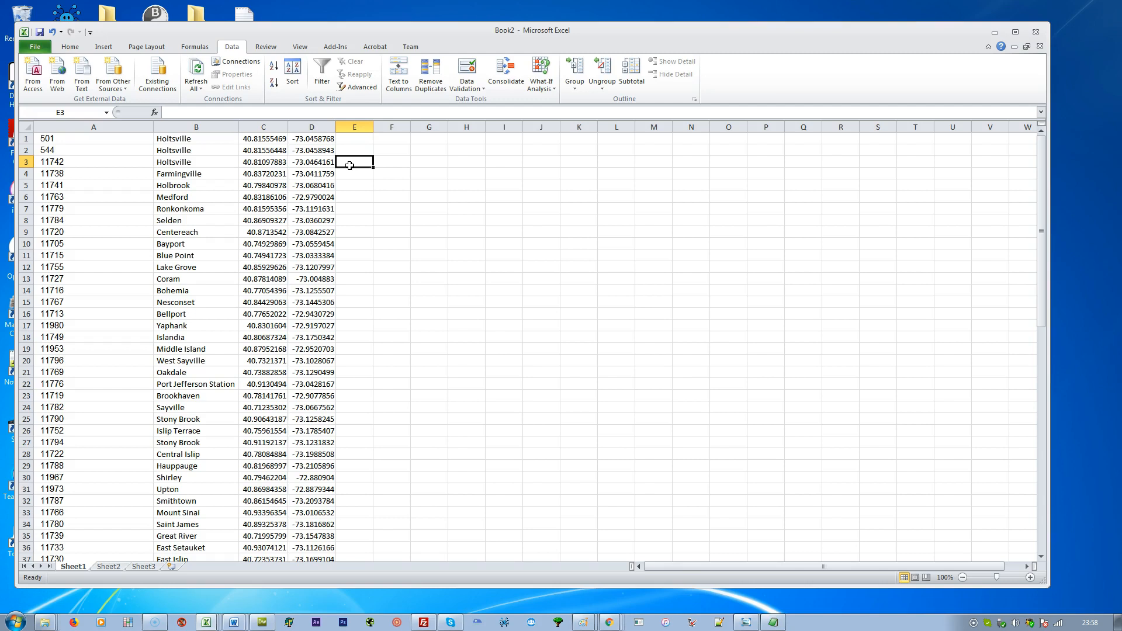
Step: Delete the first two rows, holding the duplicate Holtsville entries with ZIP codes 501 and 544
click(64, 138)
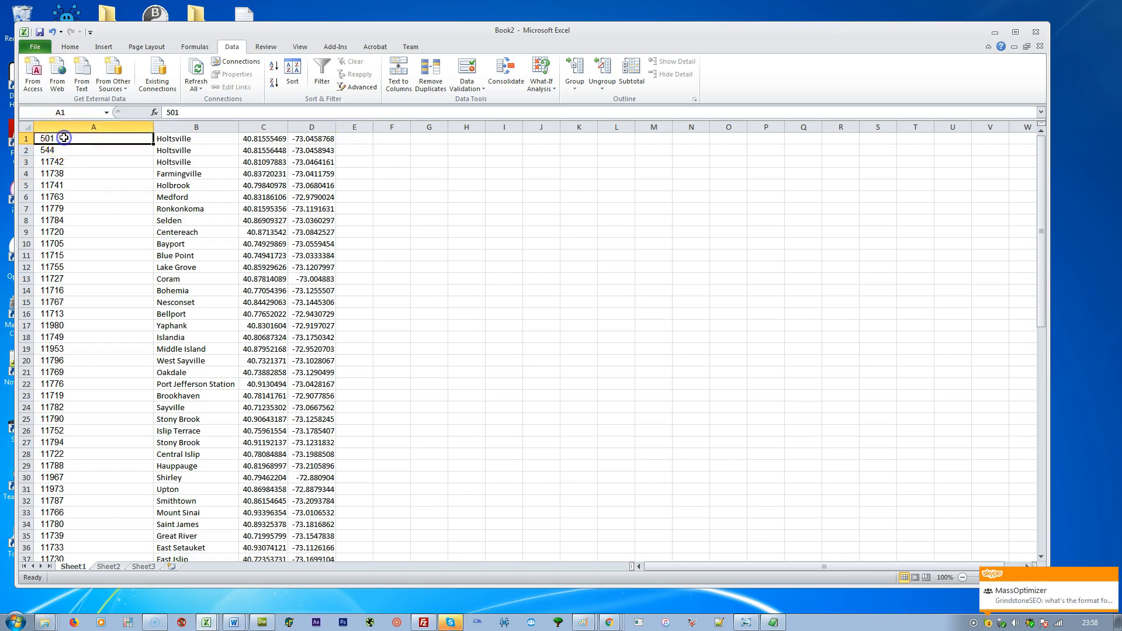
click(175, 174)
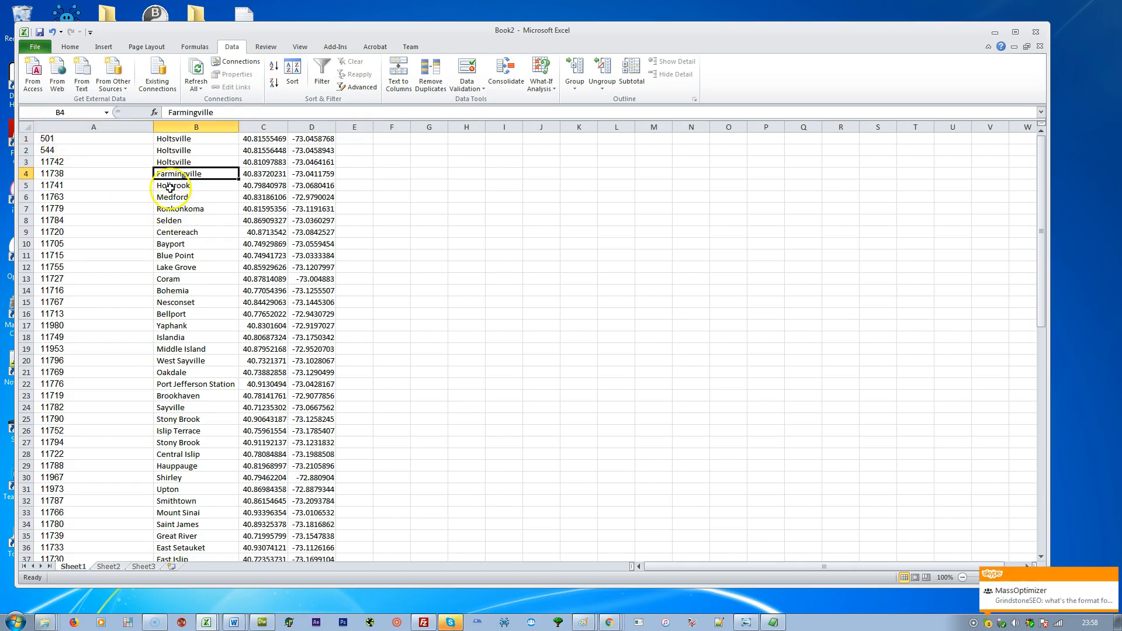
click(176, 162)
click(175, 151)
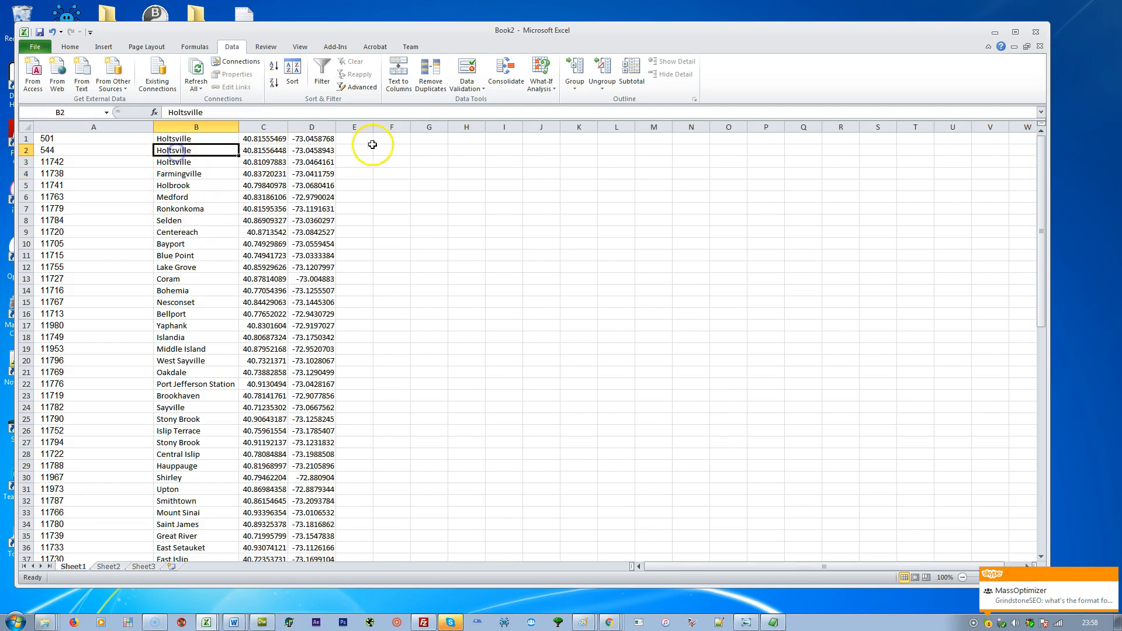
drag(25, 137, 26, 151)
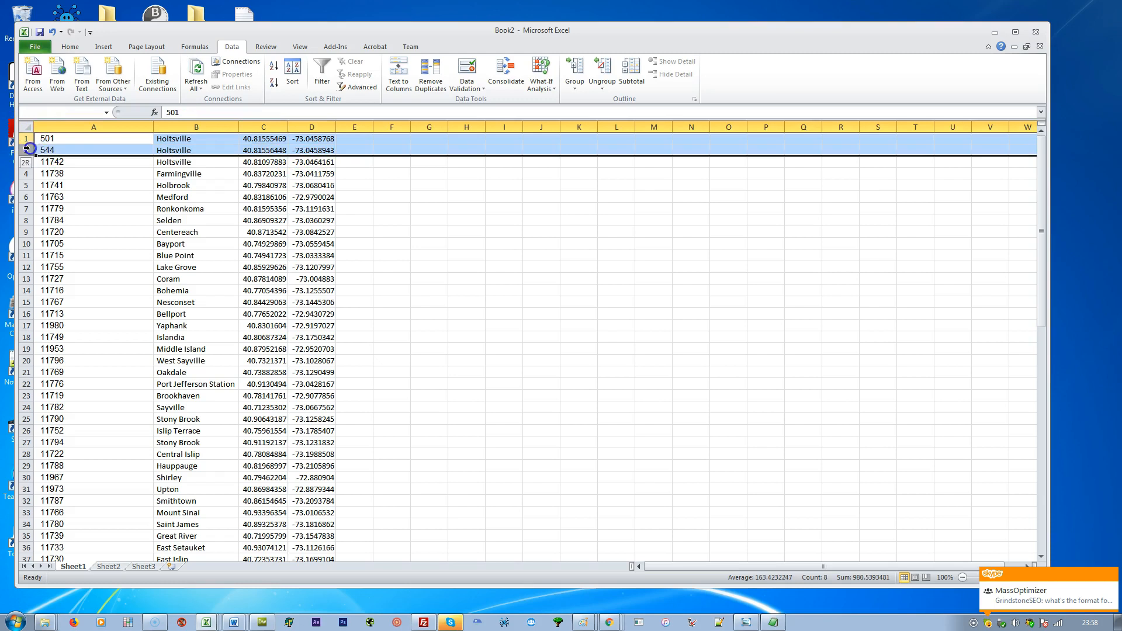
right_click(74, 145)
click(103, 233)
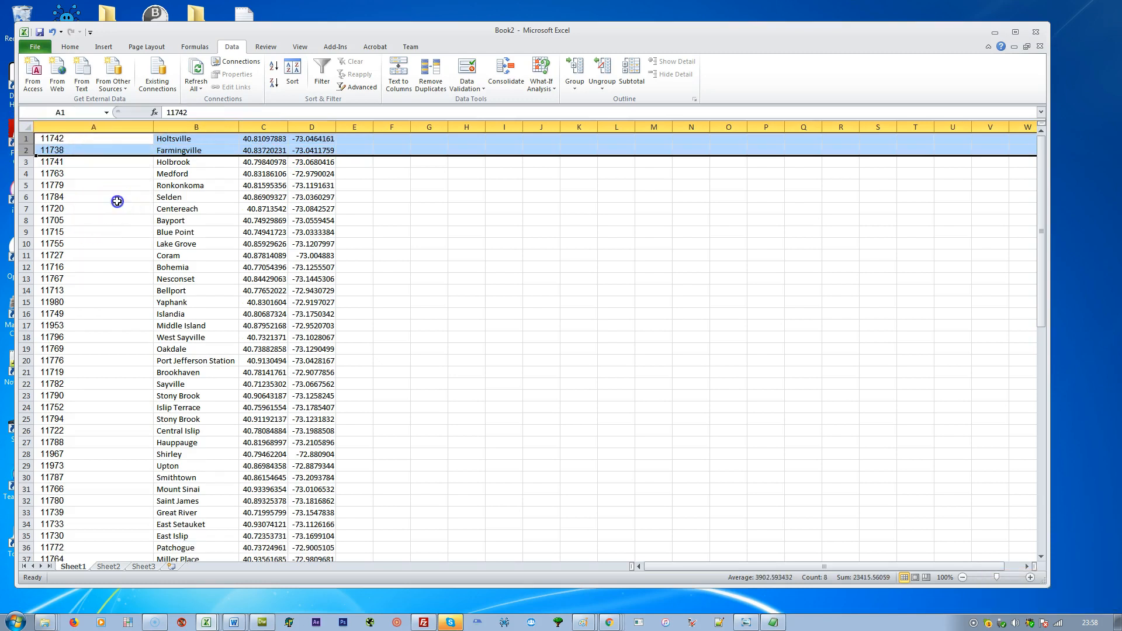
Step: Delete the ZIP code column so the sheet starts with the place names
right_click(102, 126)
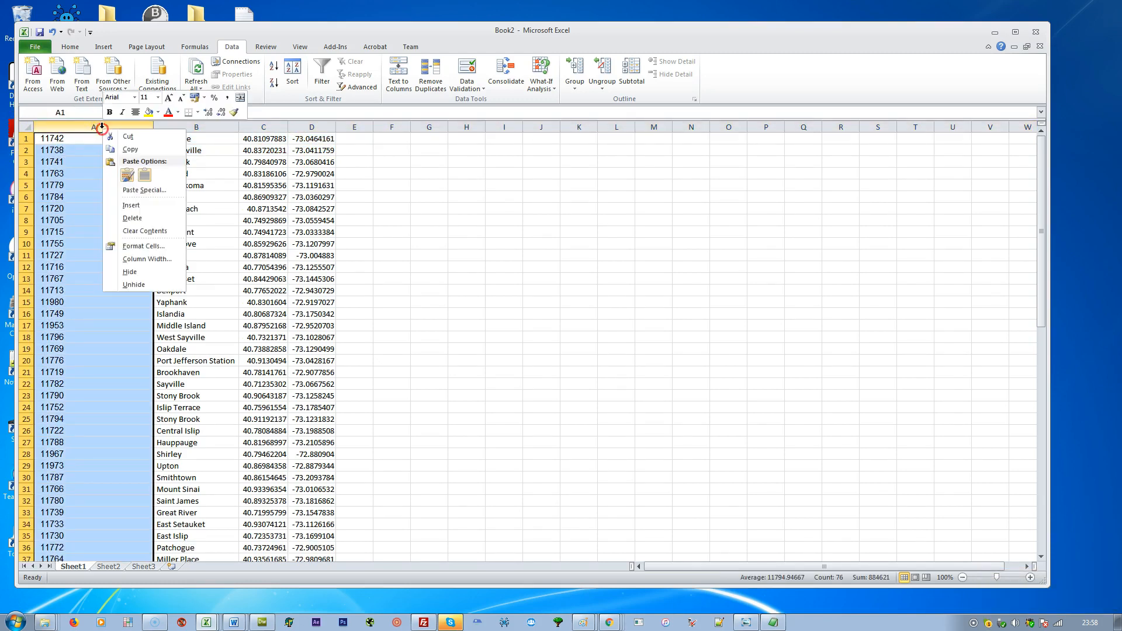
click(131, 218)
click(367, 230)
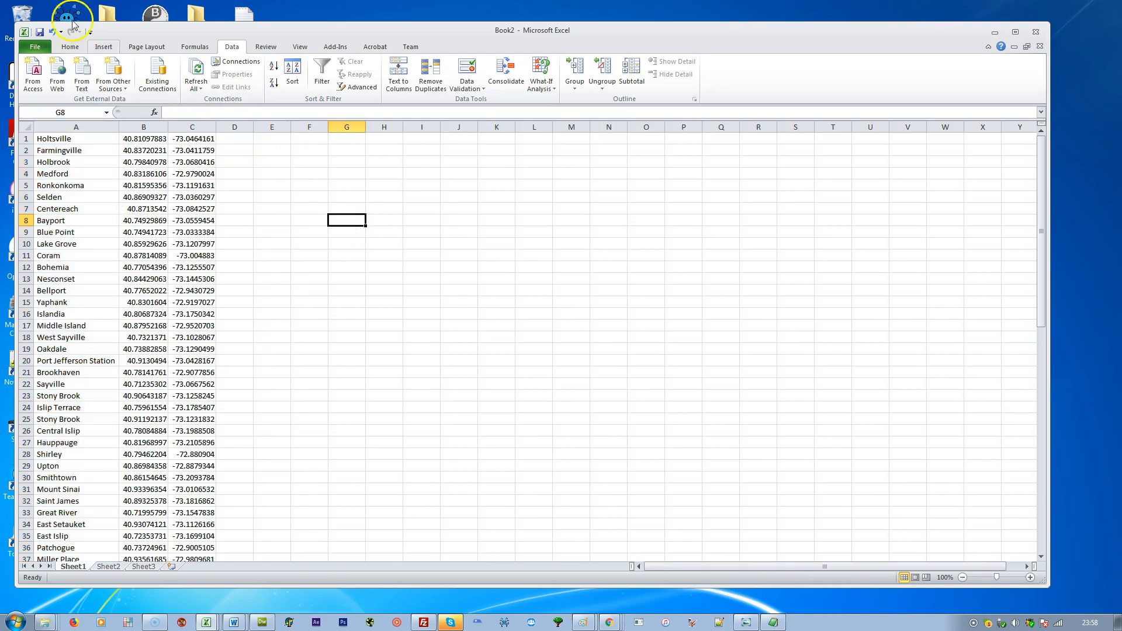
Step: Save the workbook in the Documents library as driving-routes.csv in CSV (MS-DOS) format, keeping that format
click(37, 48)
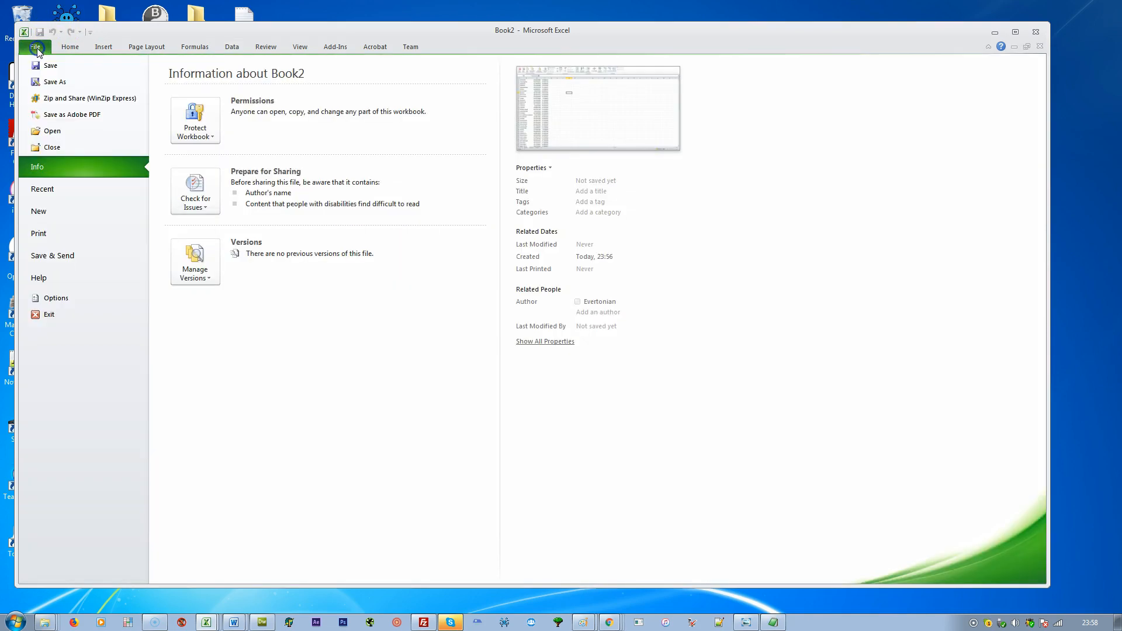
click(53, 82)
click(146, 271)
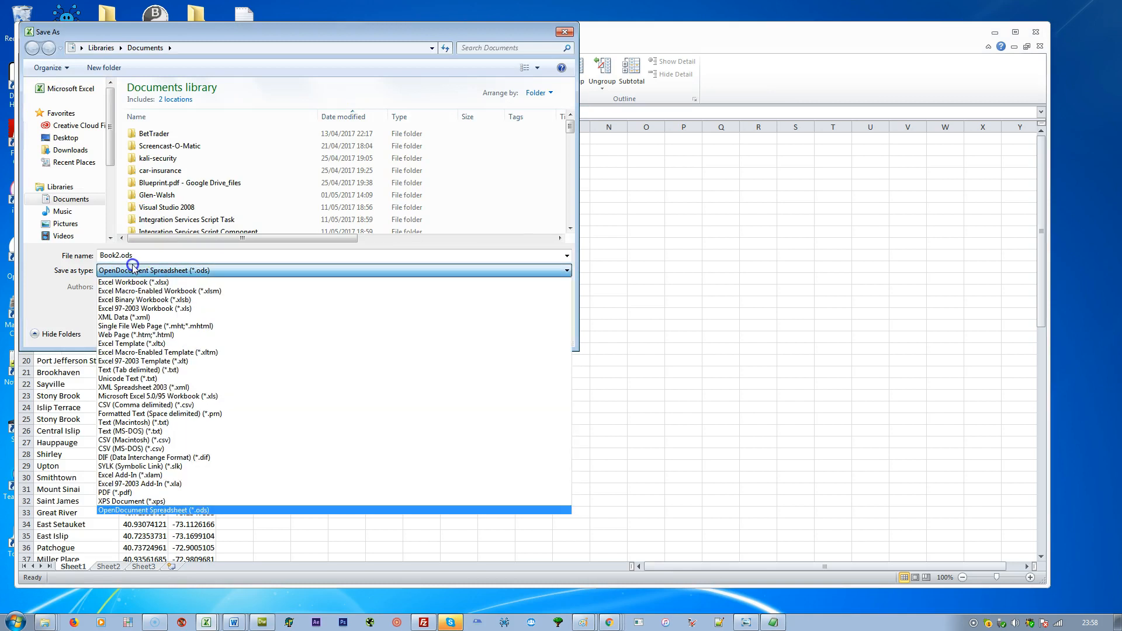
click(136, 448)
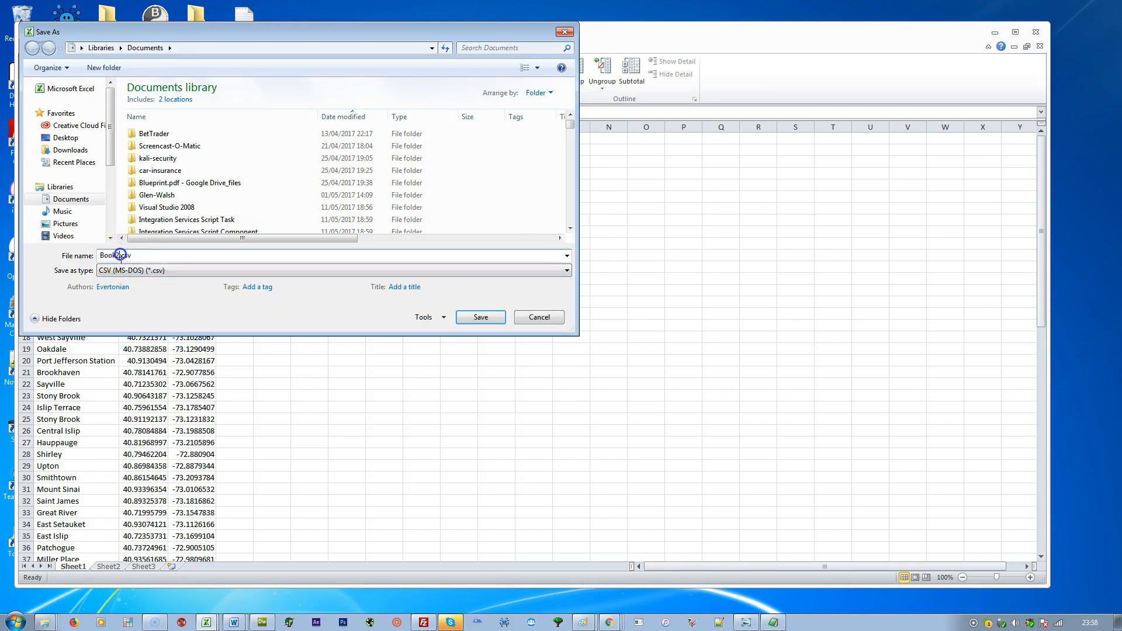
drag(120, 257, 57, 259)
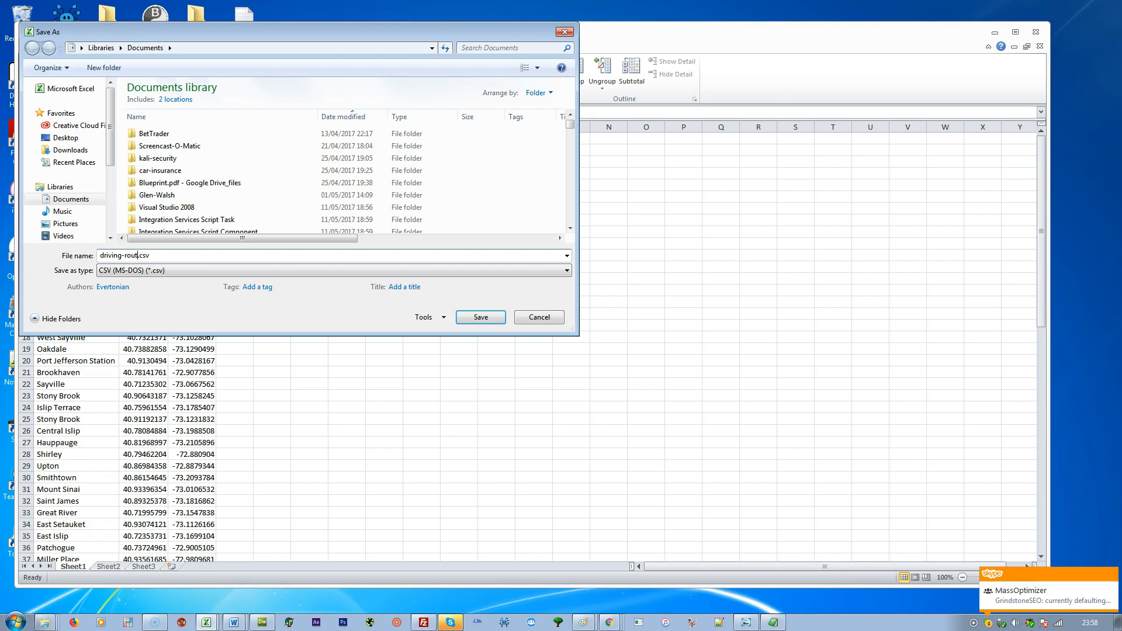
click(481, 317)
click(540, 348)
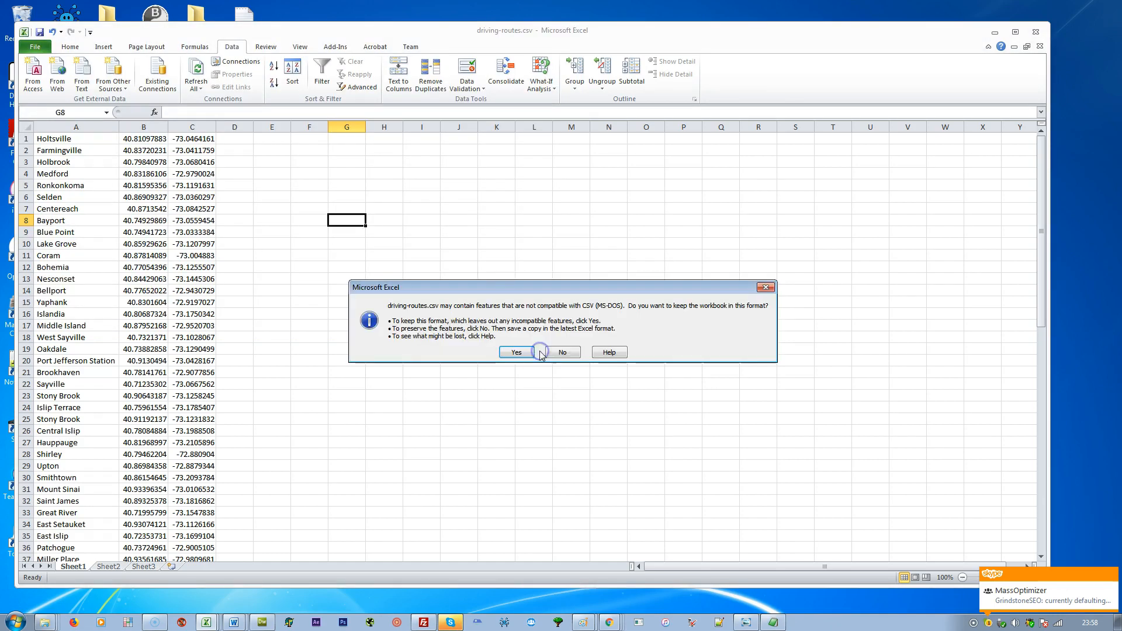
click(517, 351)
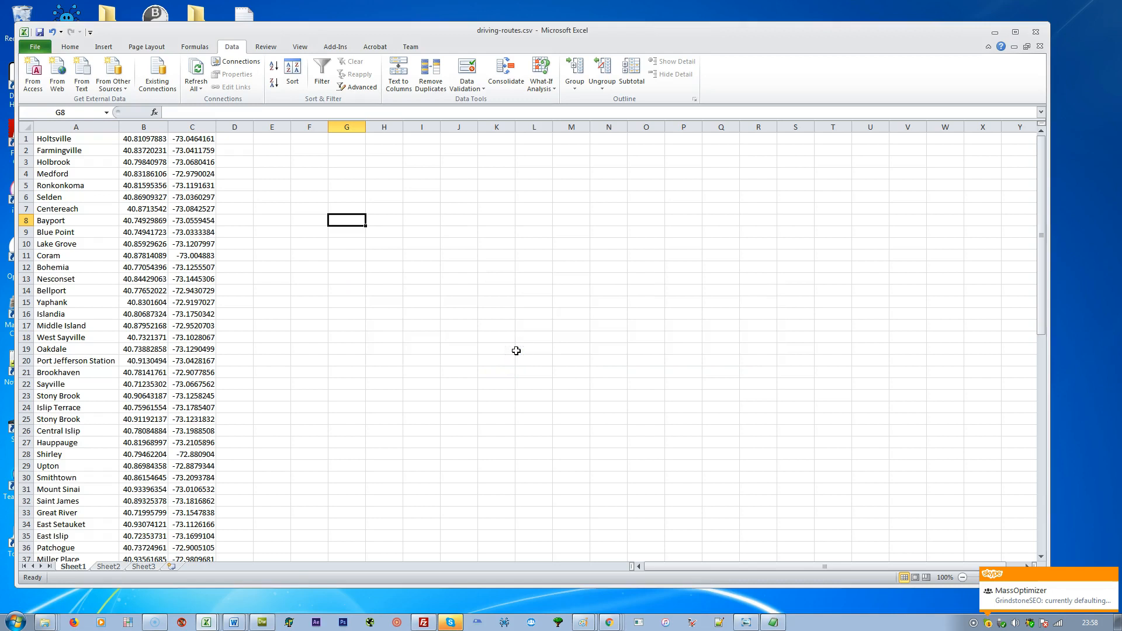
Step: Delete the empty worksheets Sheet2 and Sheet3
right_click(109, 567)
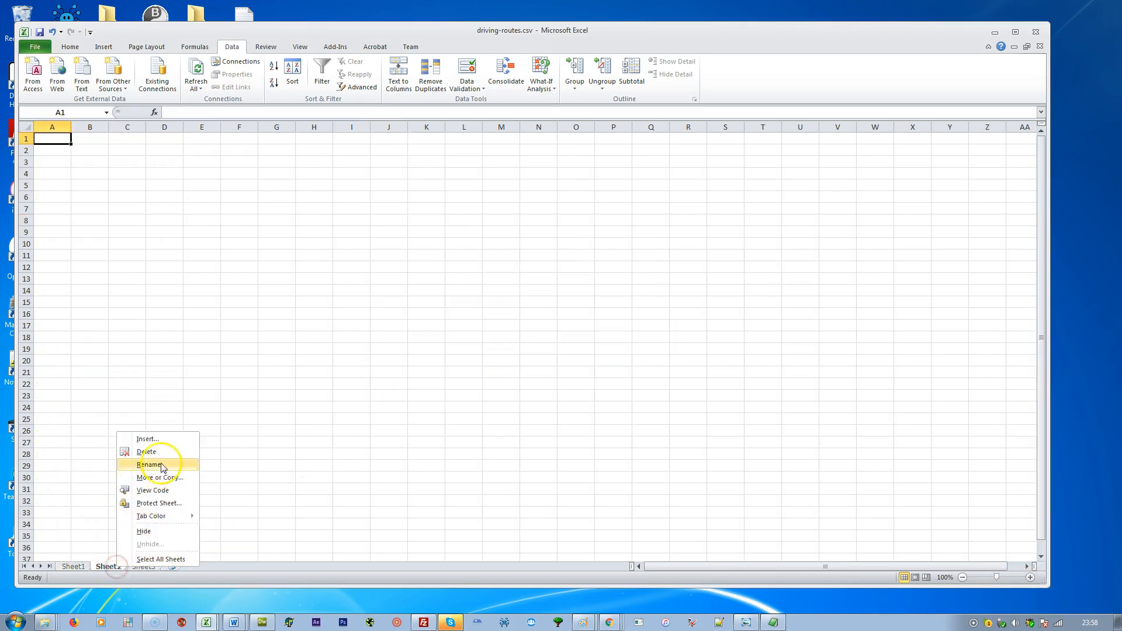
click(153, 452)
right_click(111, 566)
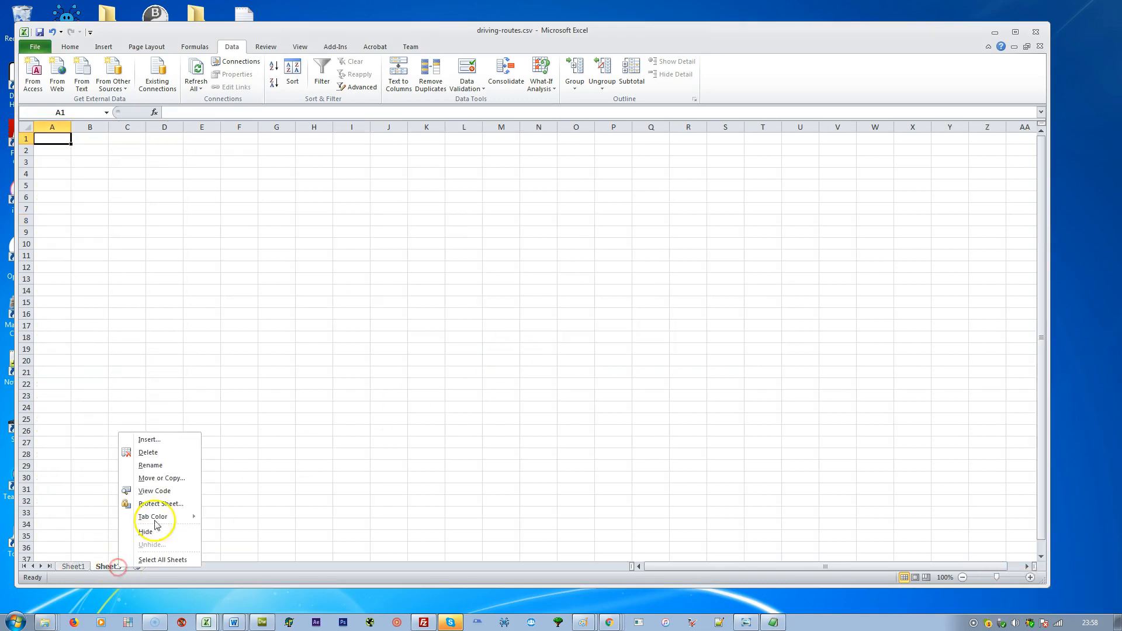
click(153, 453)
Step: Save the single-sheet workbook again as driving-routes.csv in CSV (MS-DOS) format, replacing the existing file
click(36, 47)
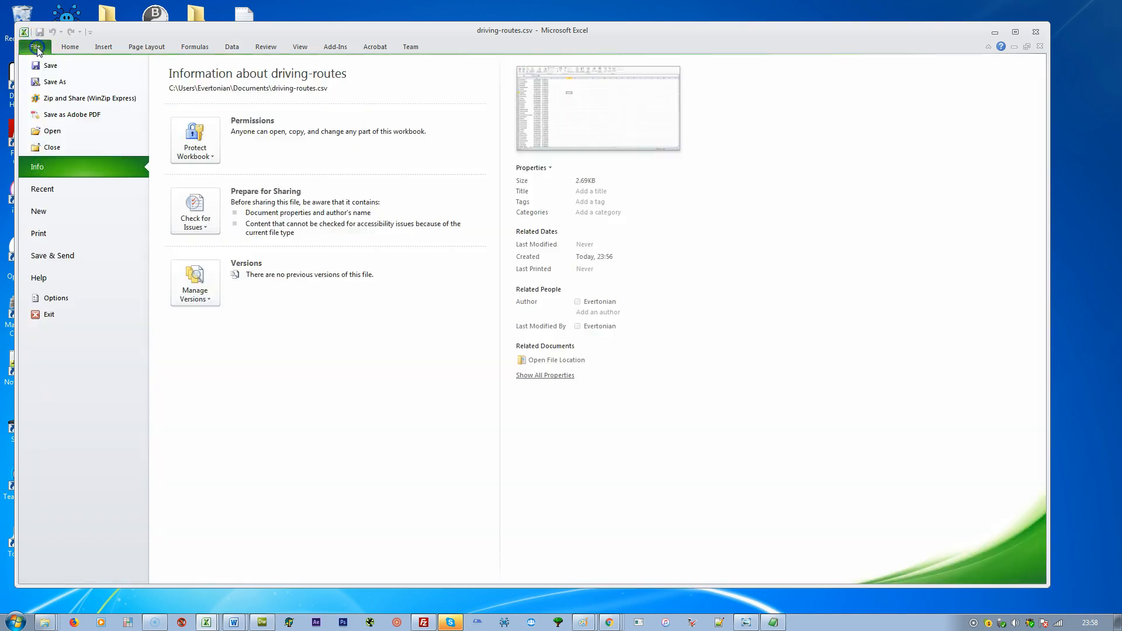
click(54, 82)
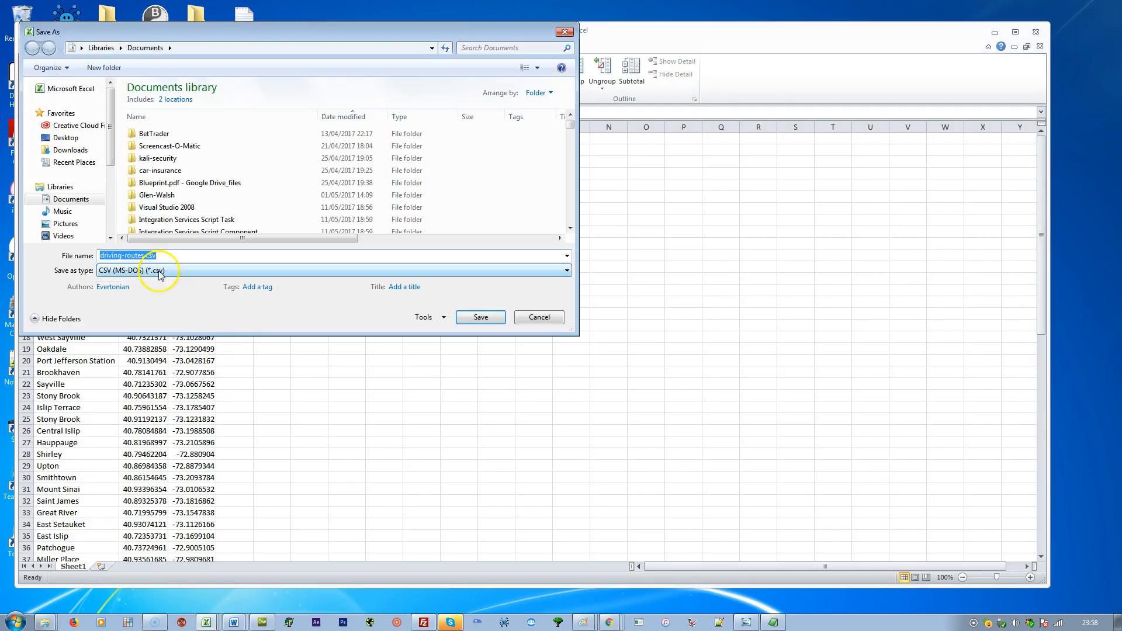
click(479, 318)
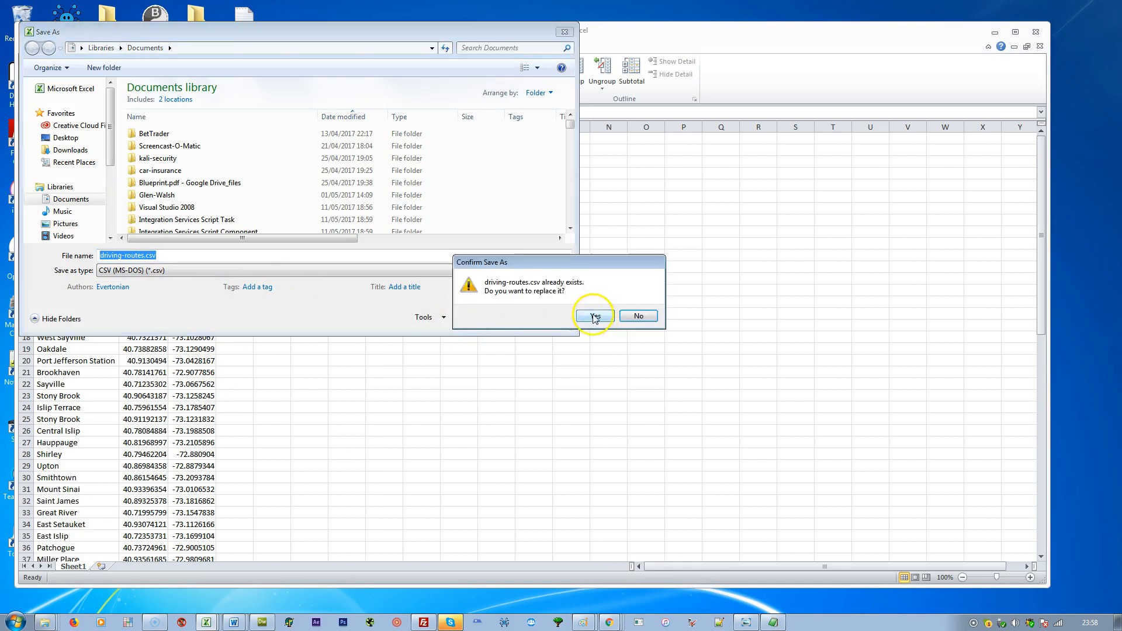
click(657, 320)
click(517, 352)
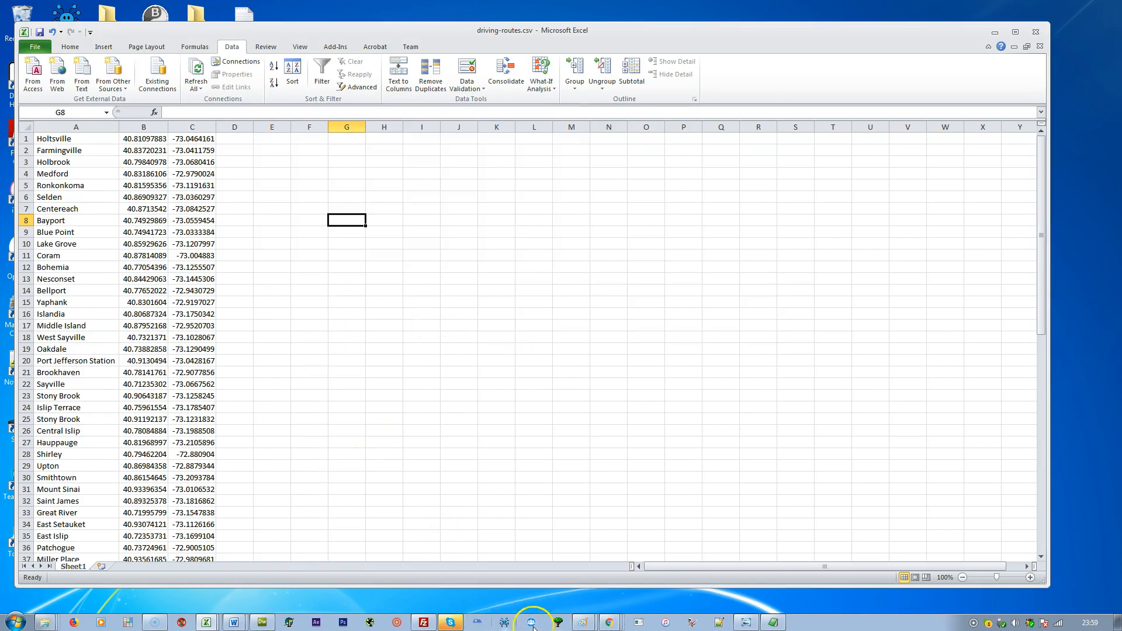
Step: Save the workbook in the Documents library as togmb.csv, replacing the existing file and keeping the CSV (MS-DOS) format
click(352, 351)
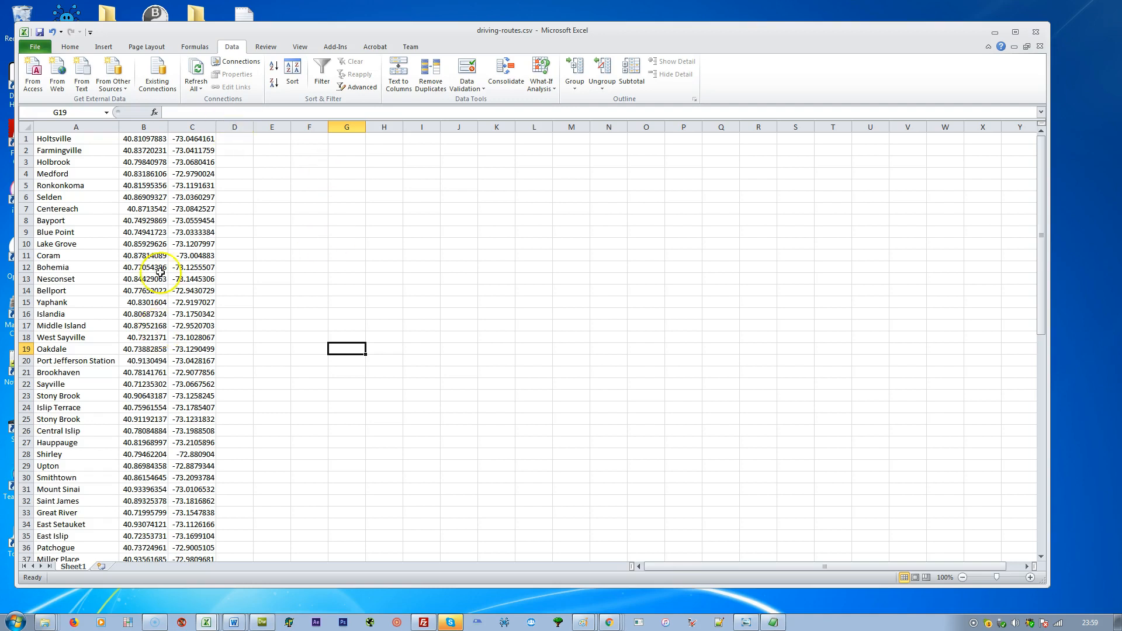
click(35, 47)
click(54, 82)
drag(145, 256, 76, 260)
text(togmb.csv)
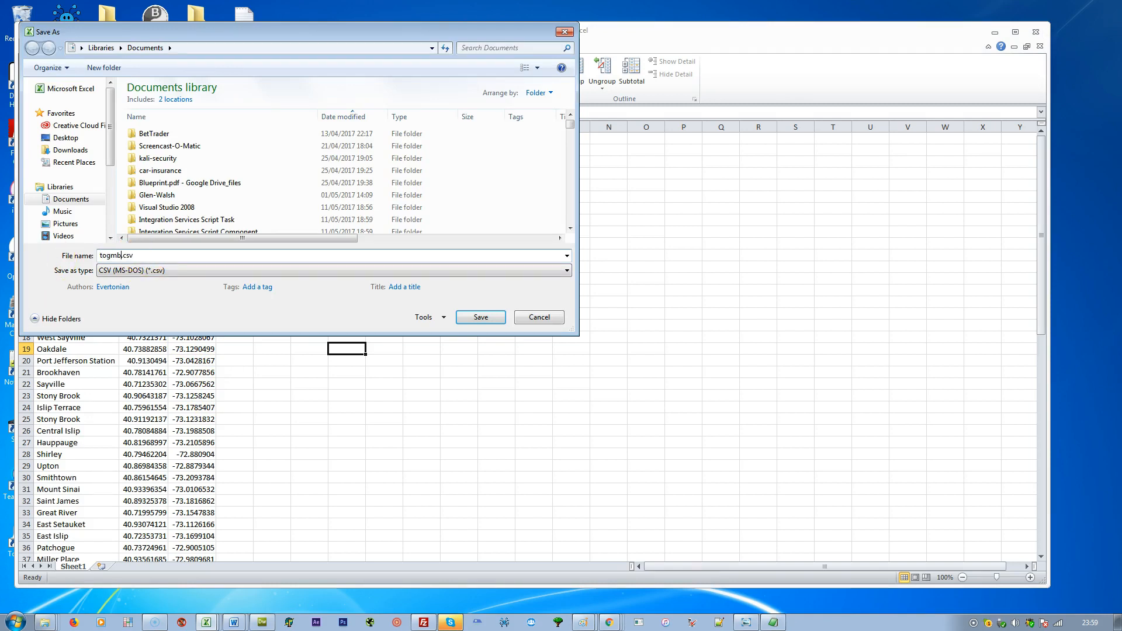
click(484, 317)
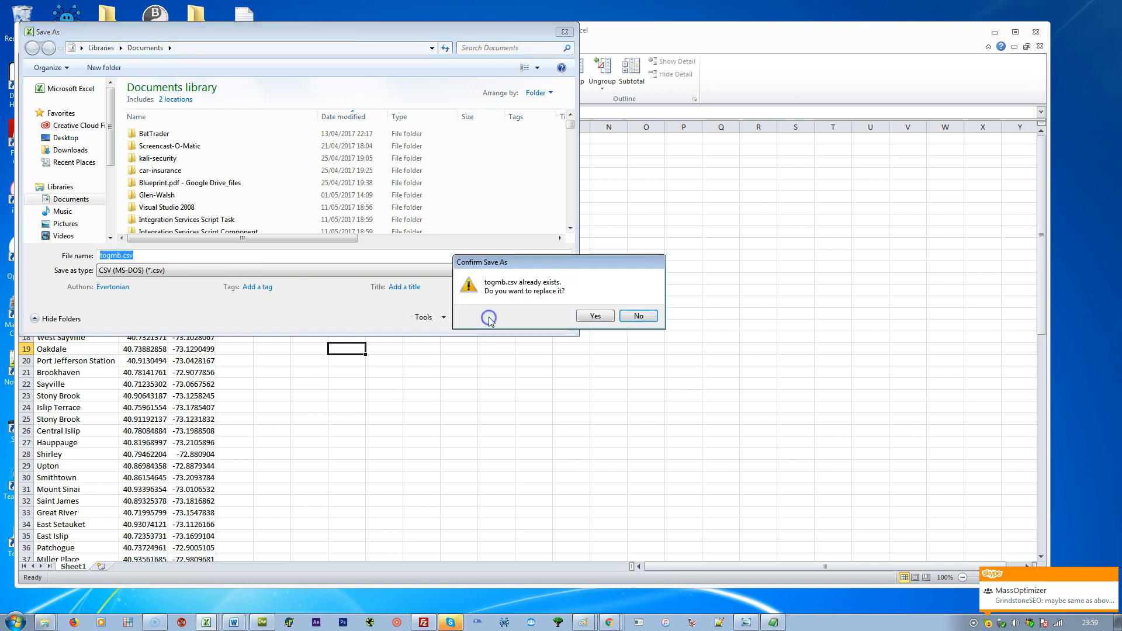
click(595, 316)
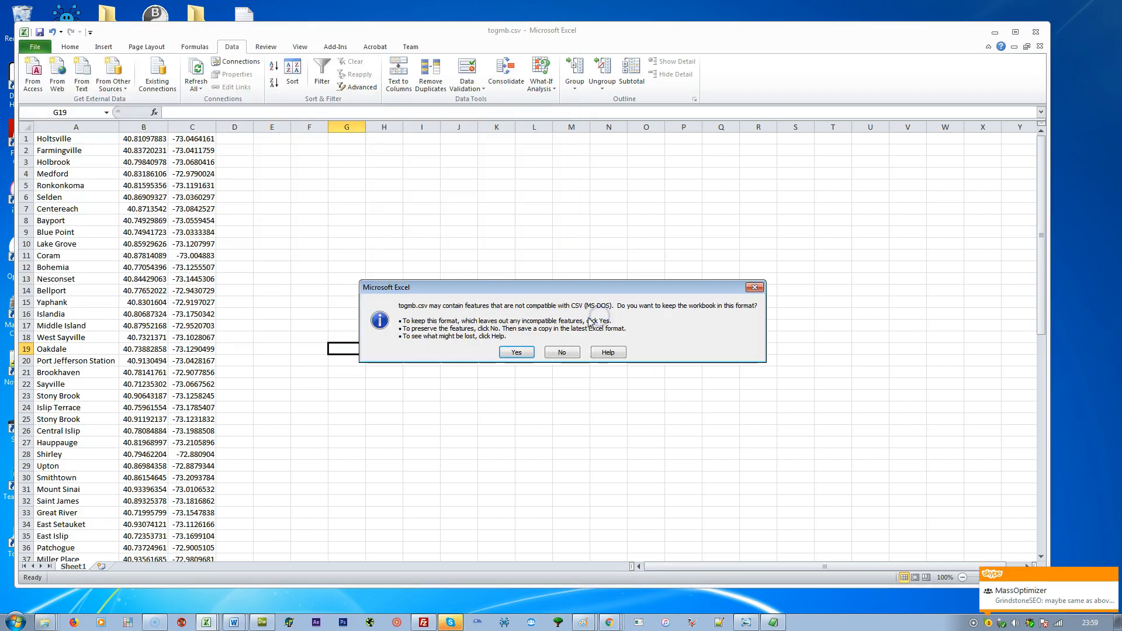
click(517, 352)
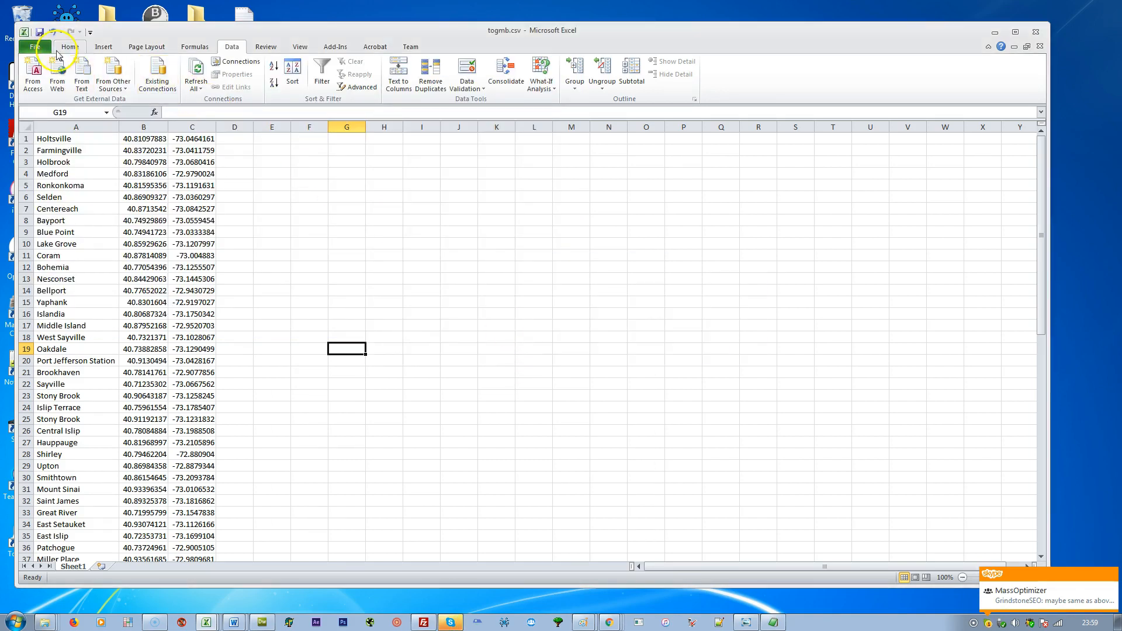
Step: Save another copy in the Documents library as fromgmb.csv, keeping the CSV (MS-DOS) format
click(35, 46)
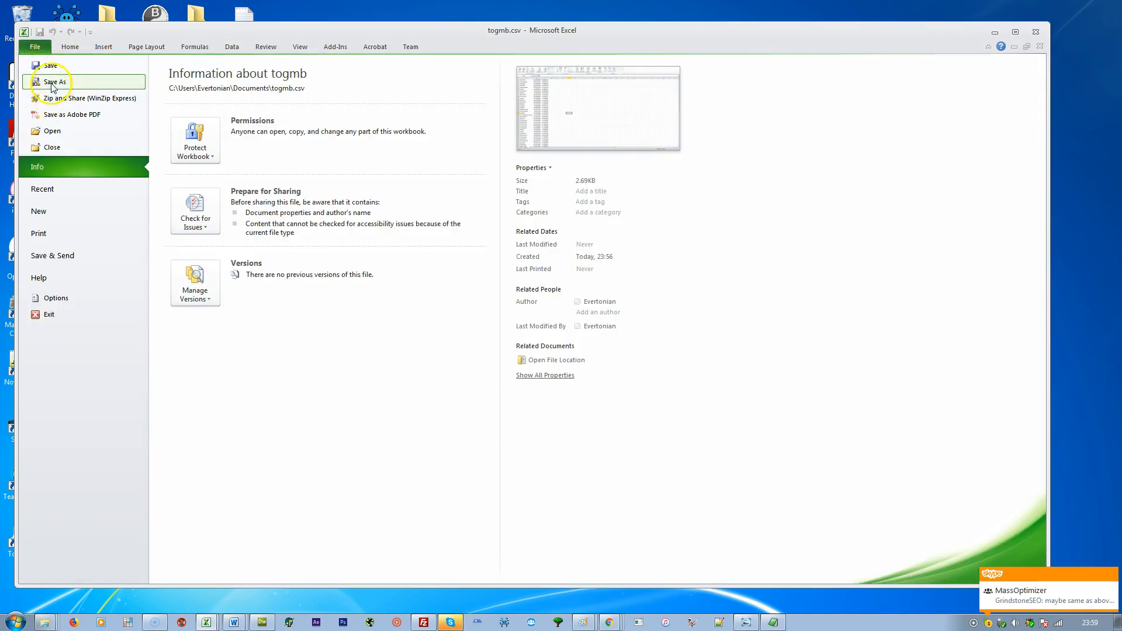
click(51, 85)
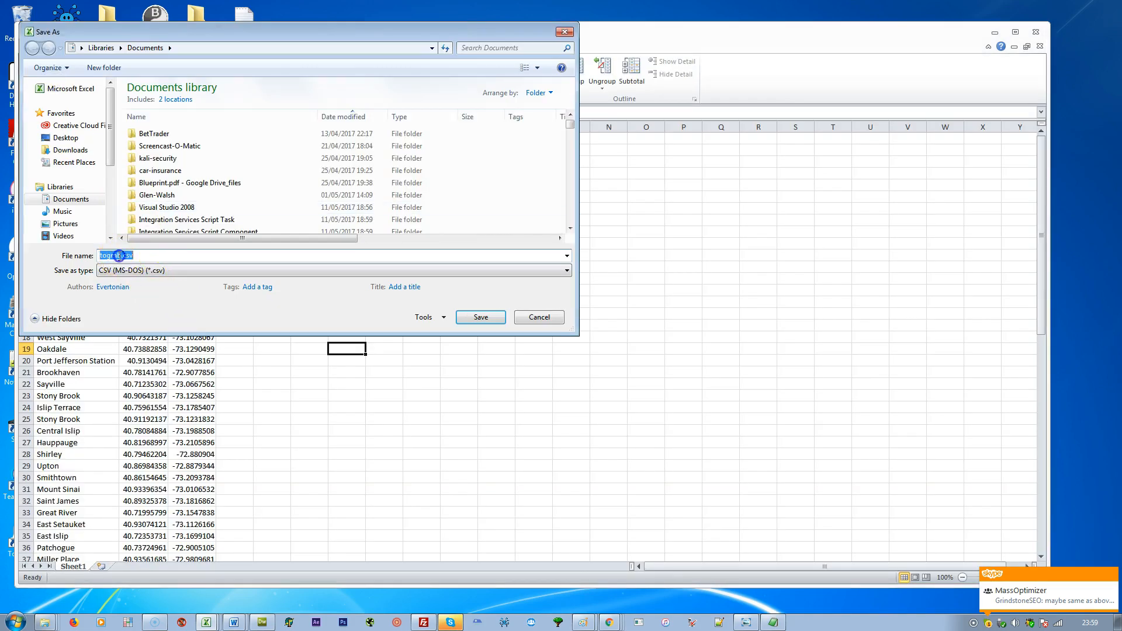
key(BackSpace)
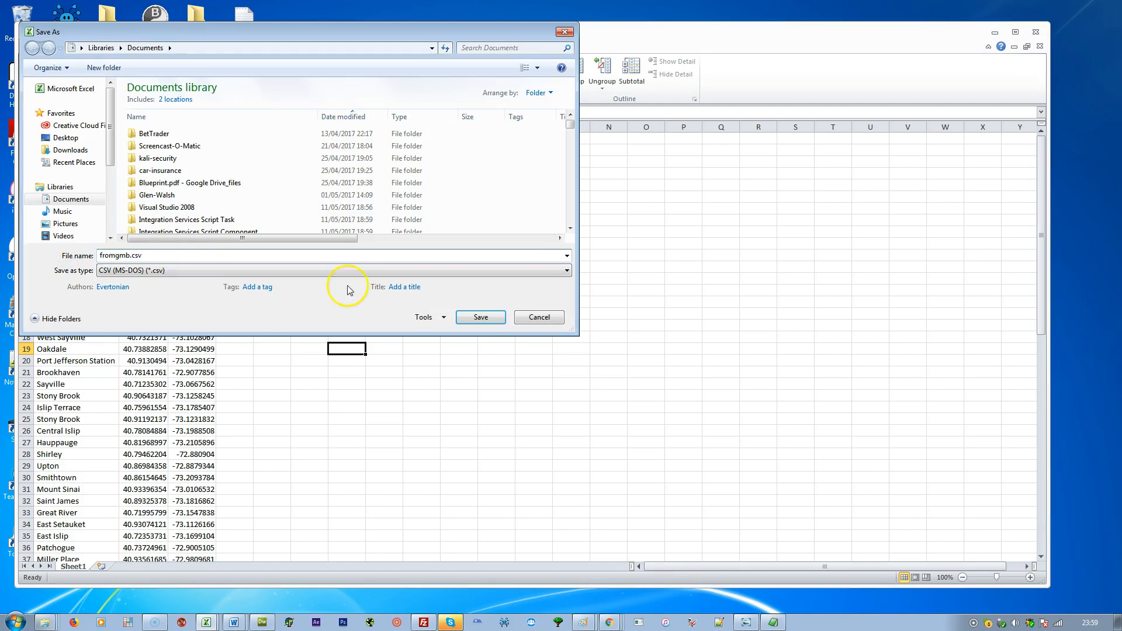
click(481, 317)
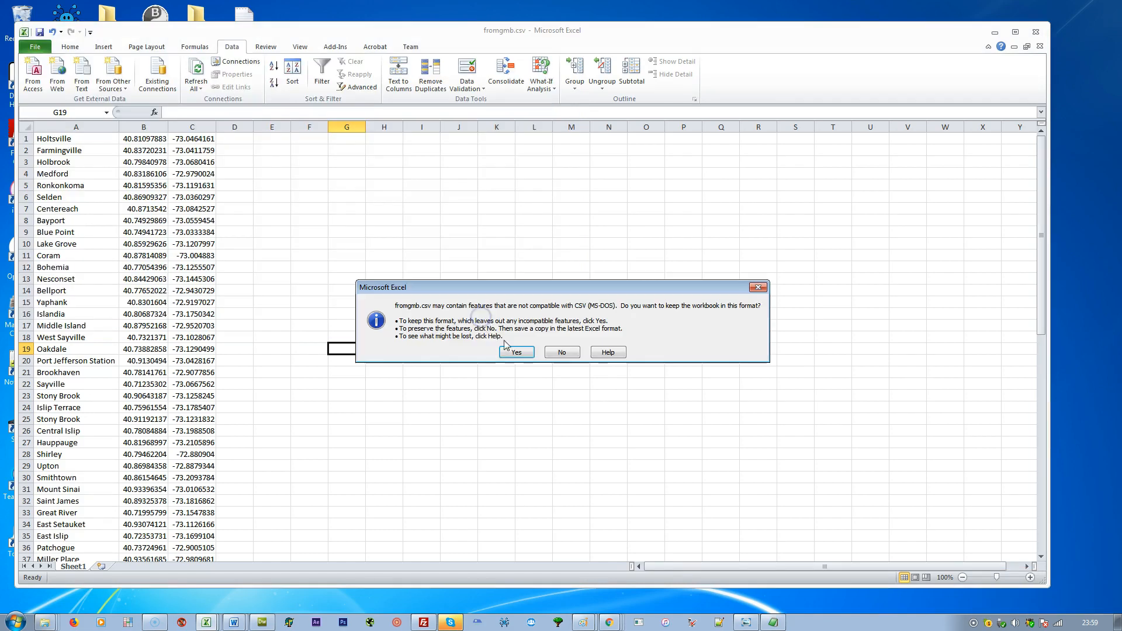
click(517, 353)
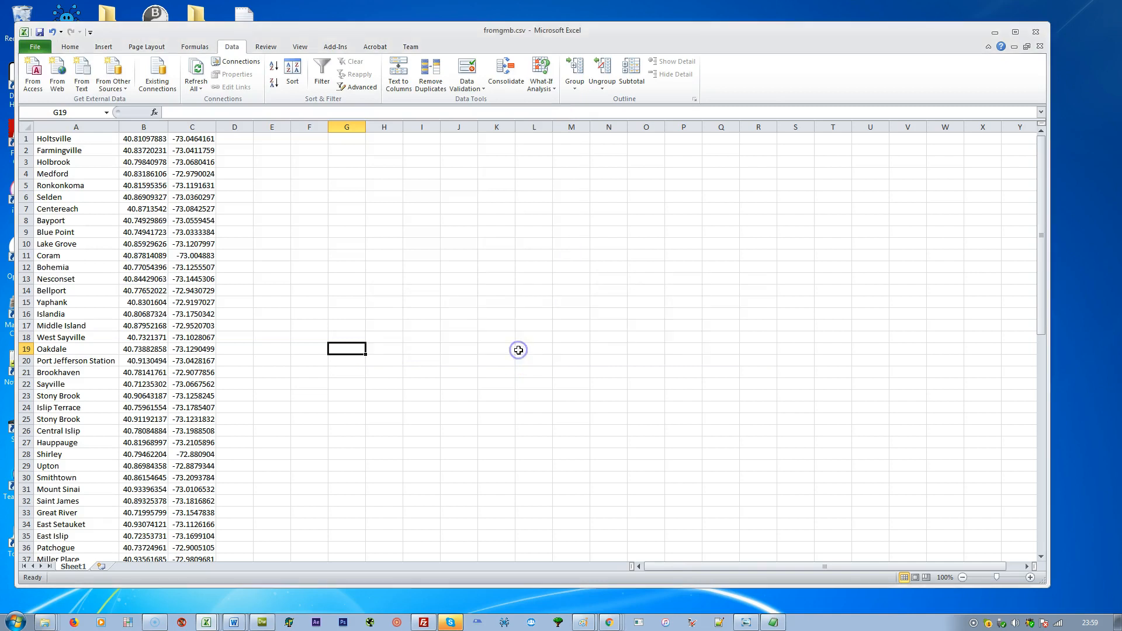
Step: Switch to the driving-routes.xlsx workbook and close it without saving the changes
click(996, 32)
click(498, 454)
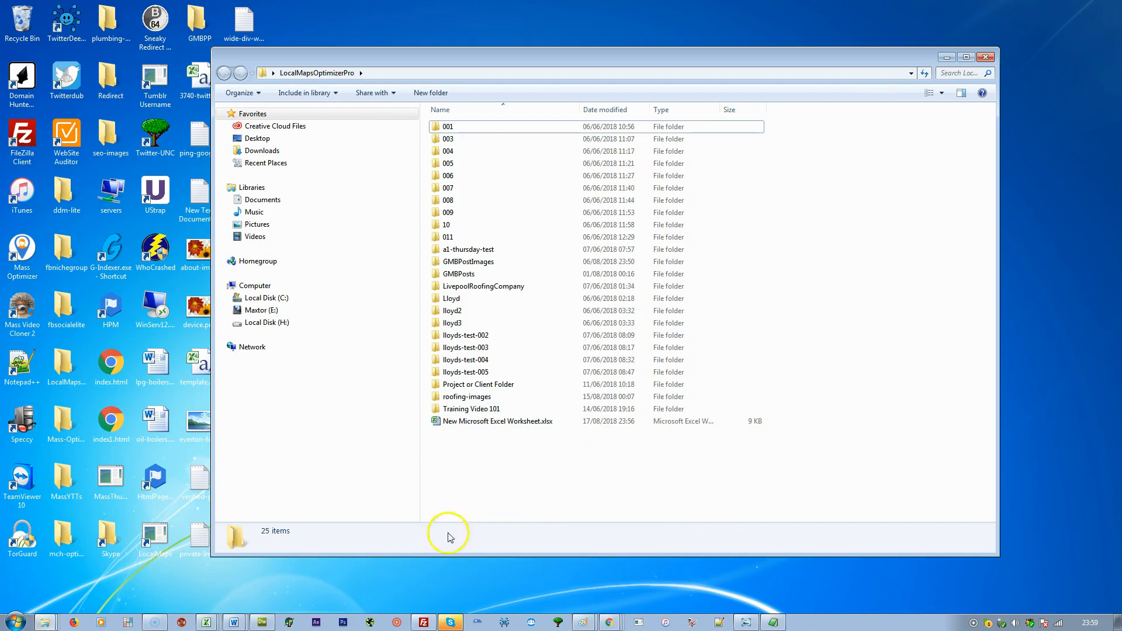
click(207, 623)
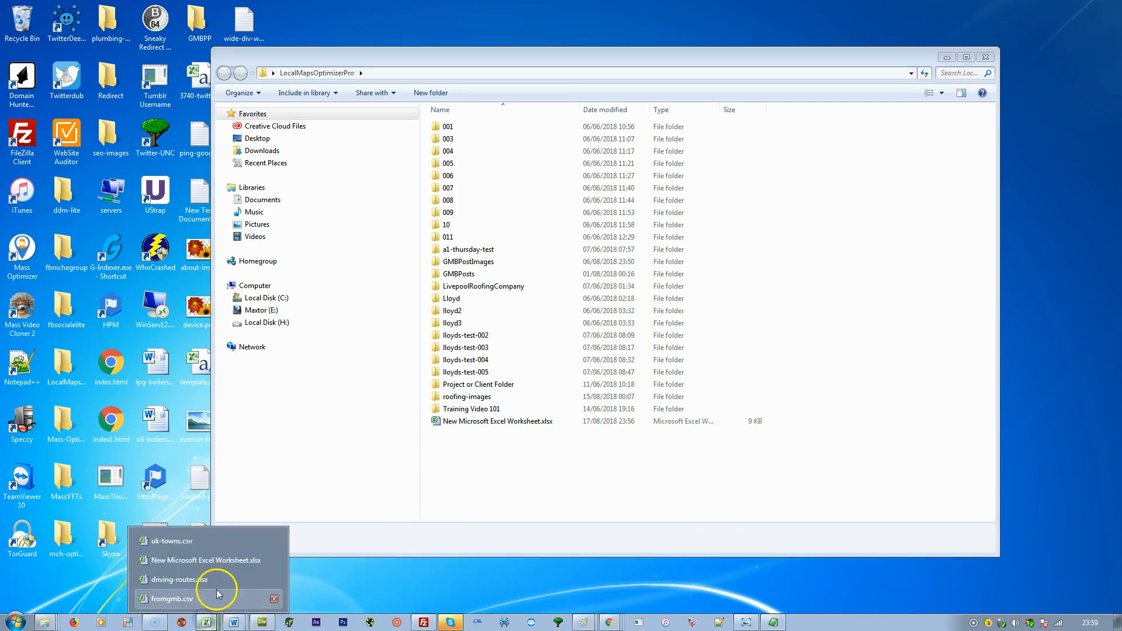
click(217, 581)
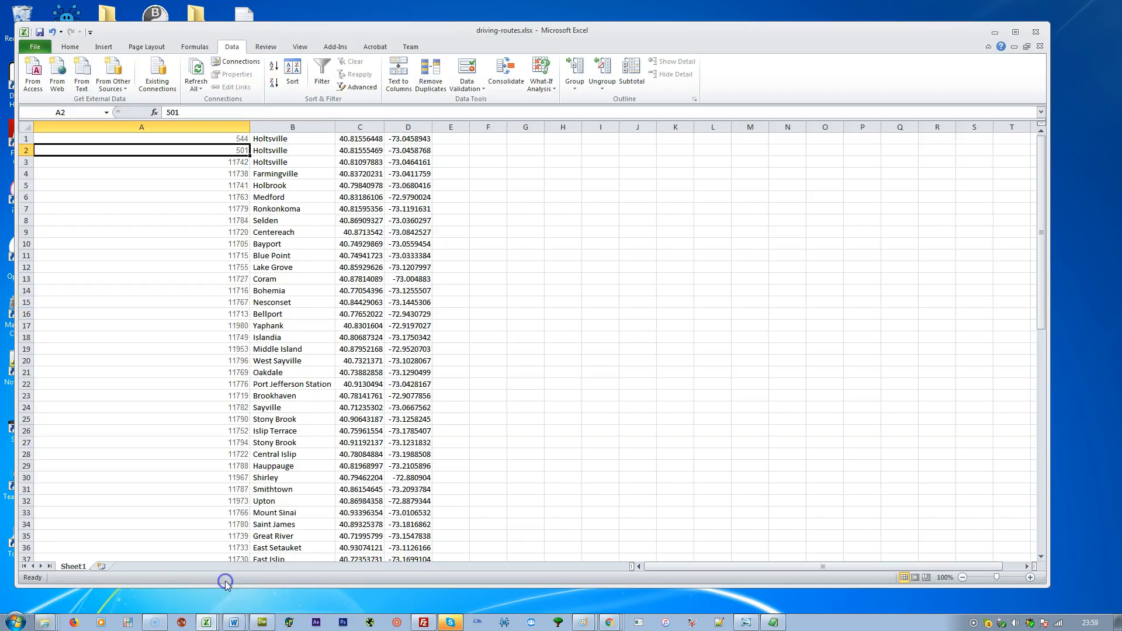
click(1039, 46)
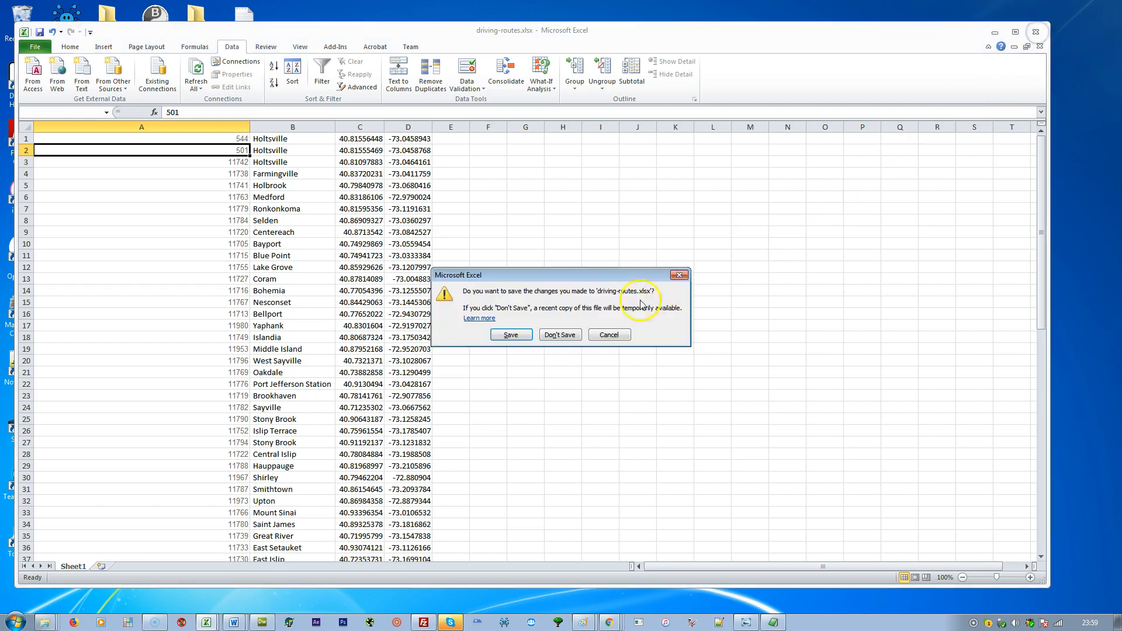
click(562, 335)
Step: Switch to New Microsoft Excel Worksheet.xlsx and close it without saving the changes
click(345, 489)
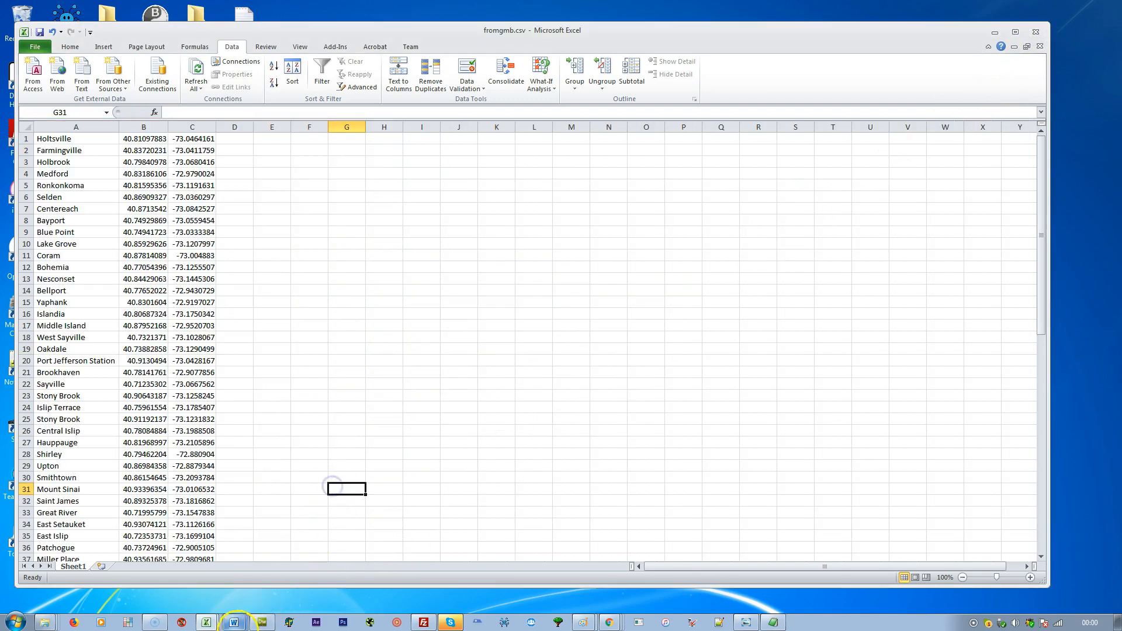
click(206, 622)
click(196, 579)
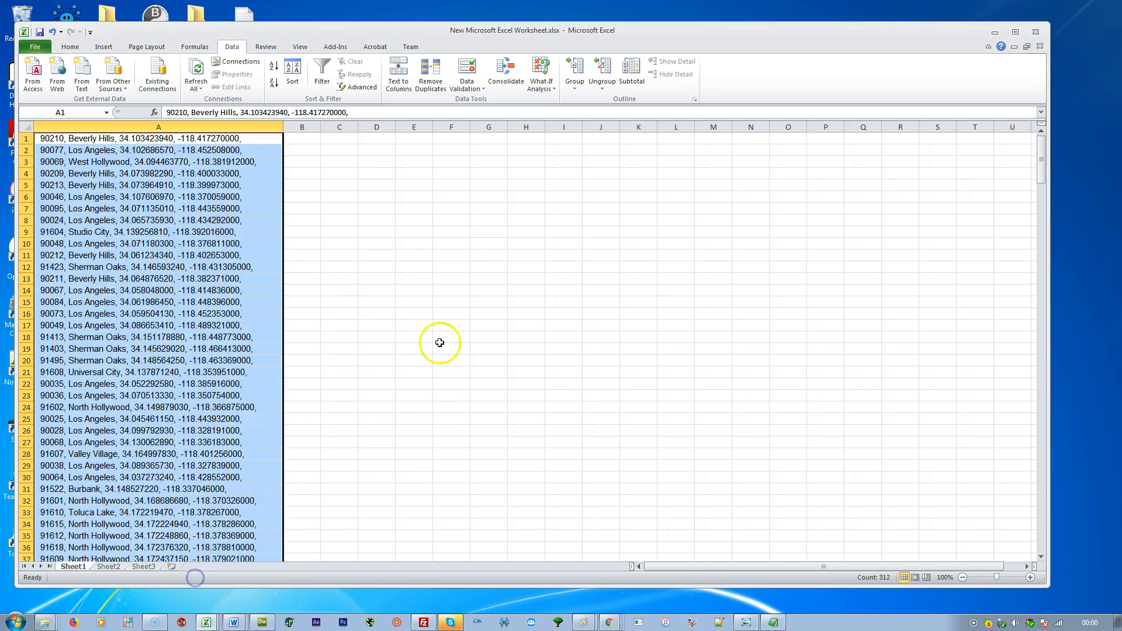
click(1039, 33)
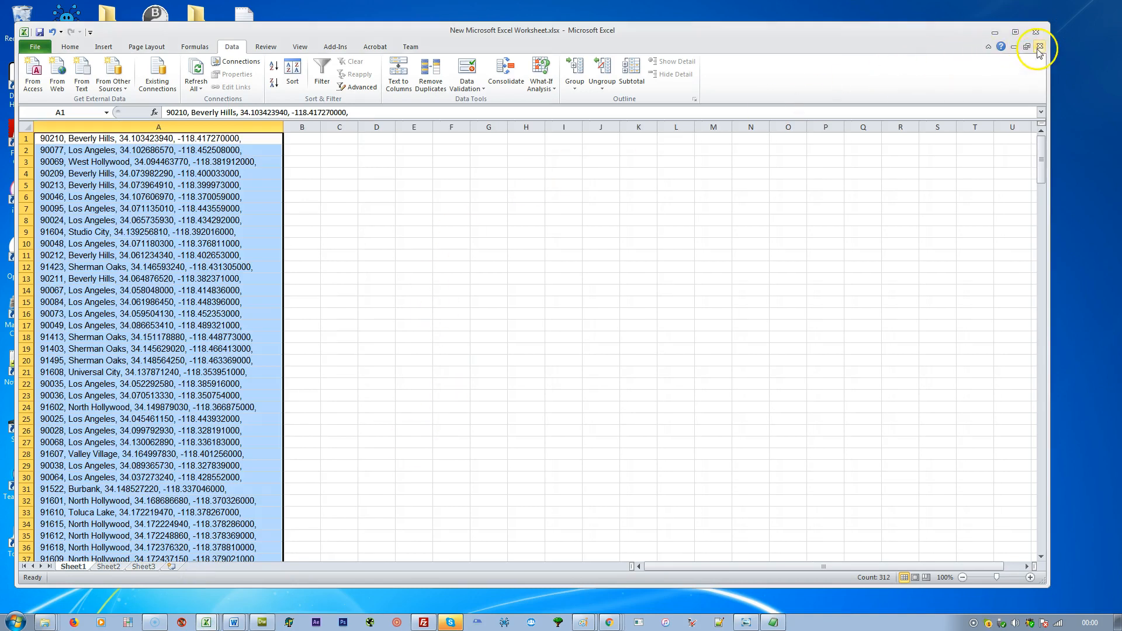
click(559, 339)
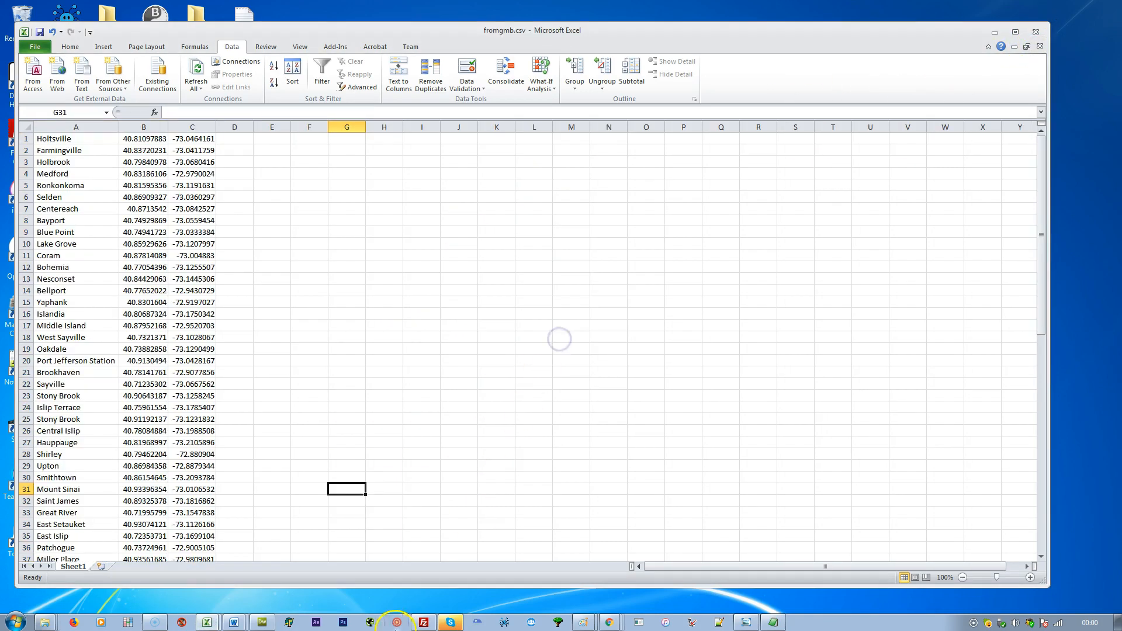
Step: Switch to the uk-towns.csv workbook and close it without saving the changes
click(206, 623)
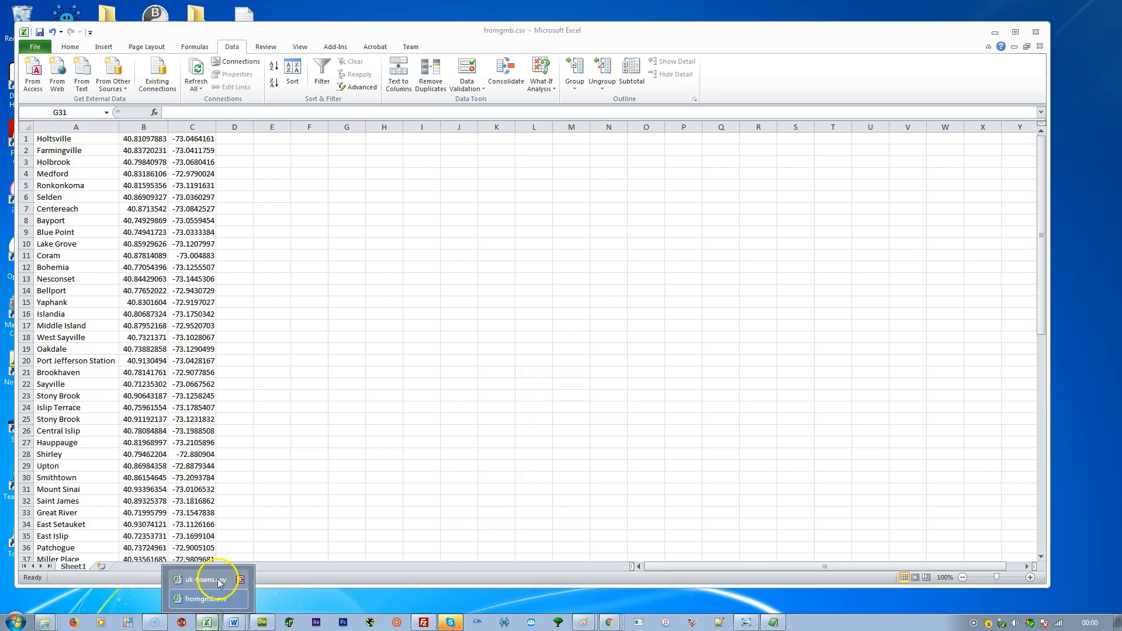
click(213, 580)
click(1040, 46)
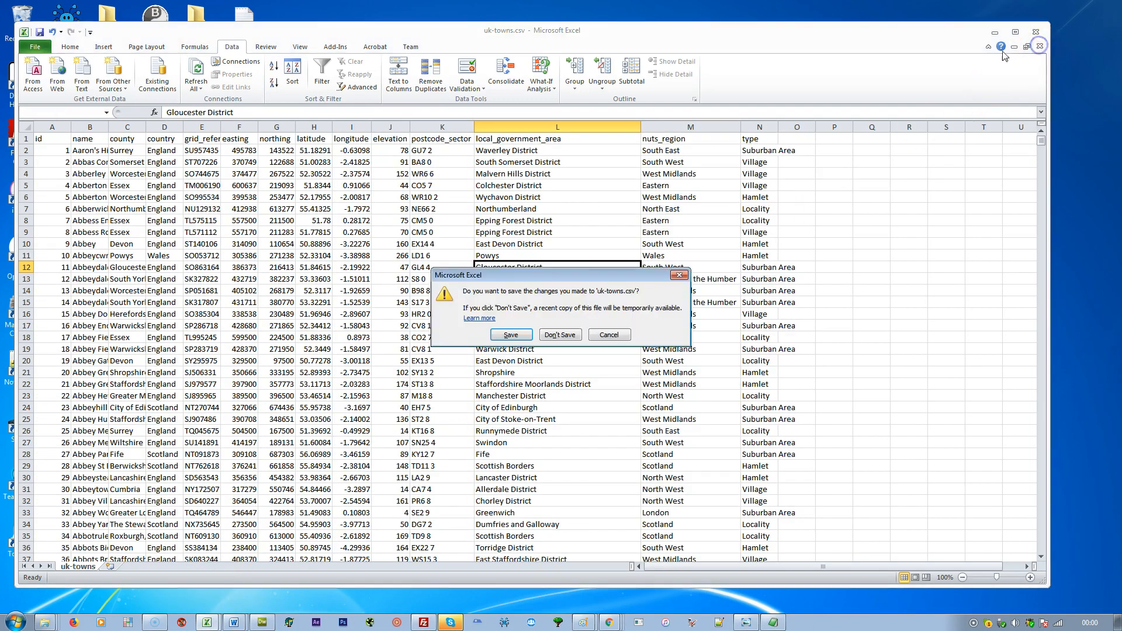
click(570, 337)
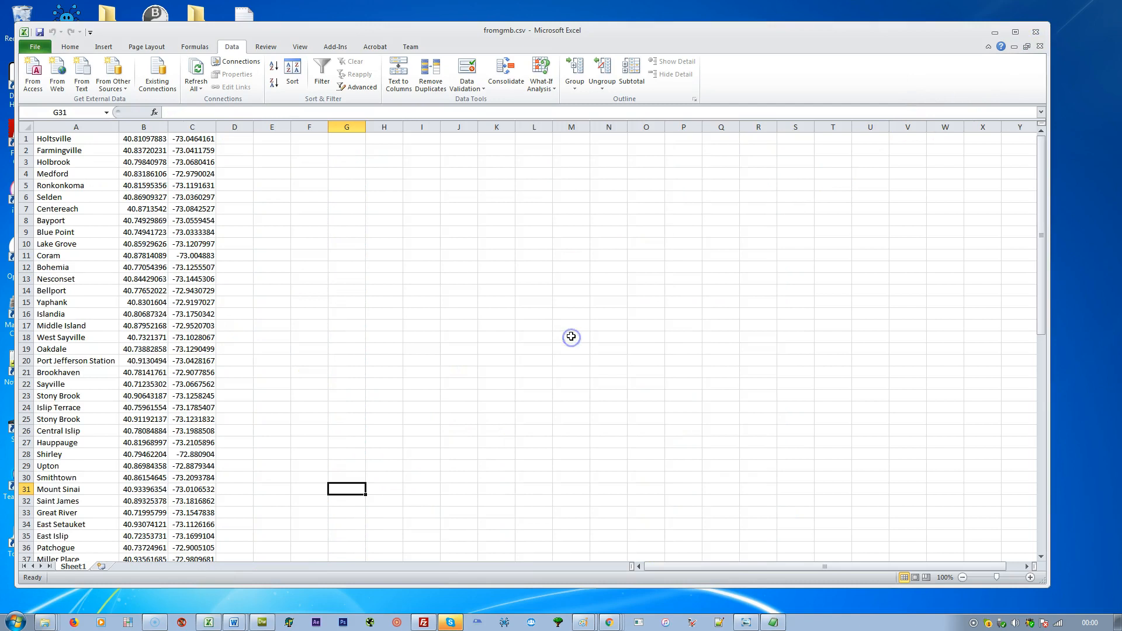
Step: Save fromgmb.csv into the LocalMapsOptimizerPro folder on the Desktop, keeping the CSV (MS-DOS) format
drag(655, 36, 744, 21)
click(124, 33)
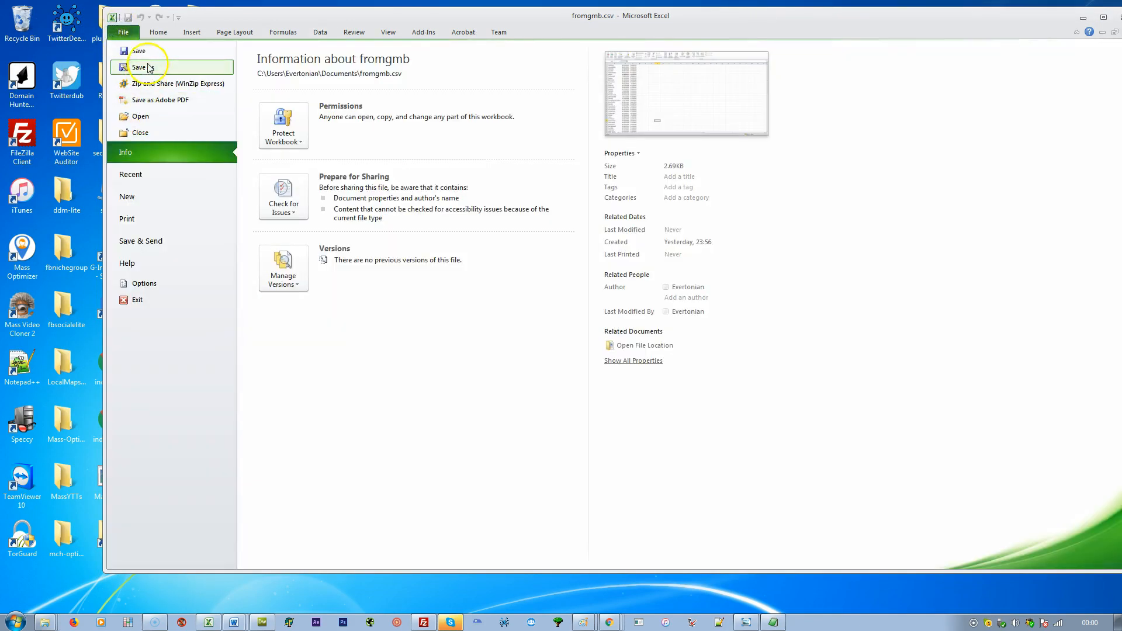
click(144, 66)
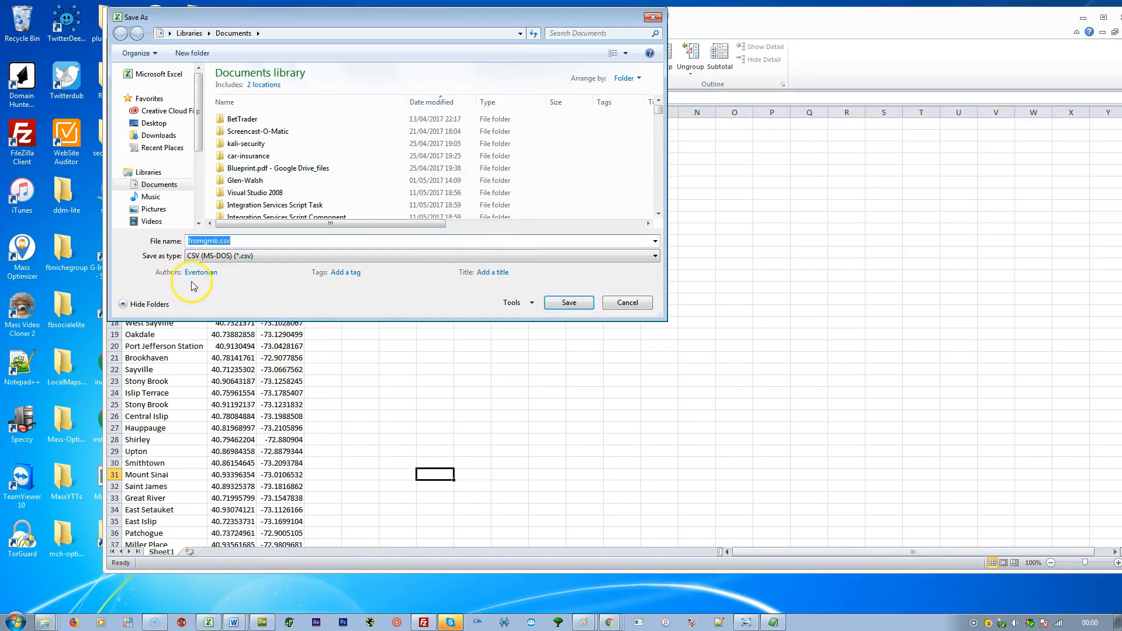
click(167, 137)
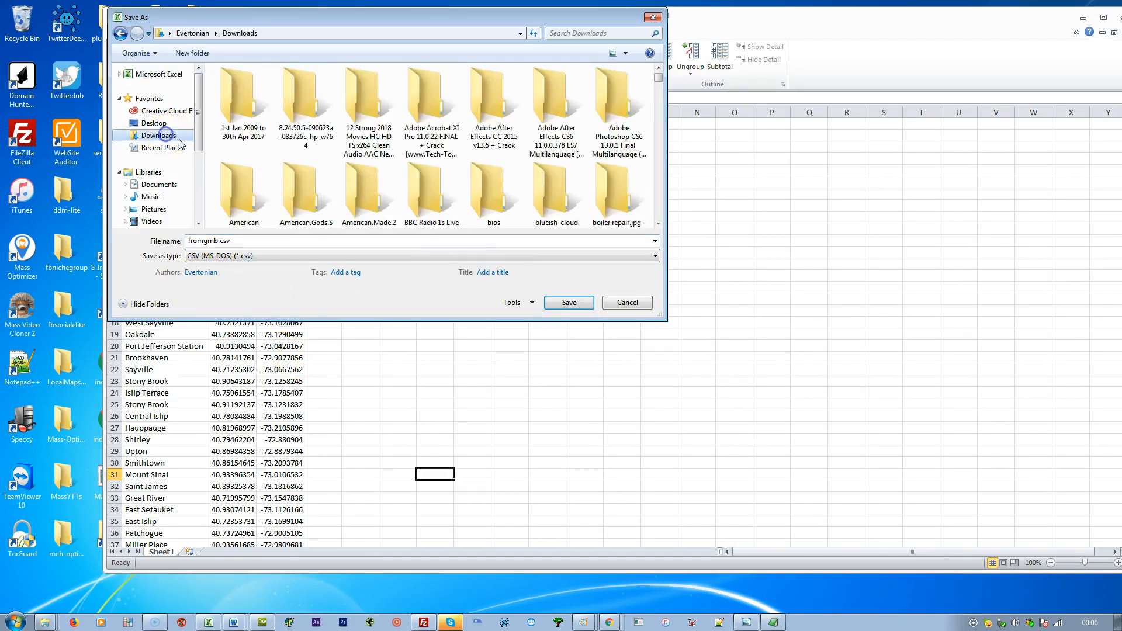
click(158, 125)
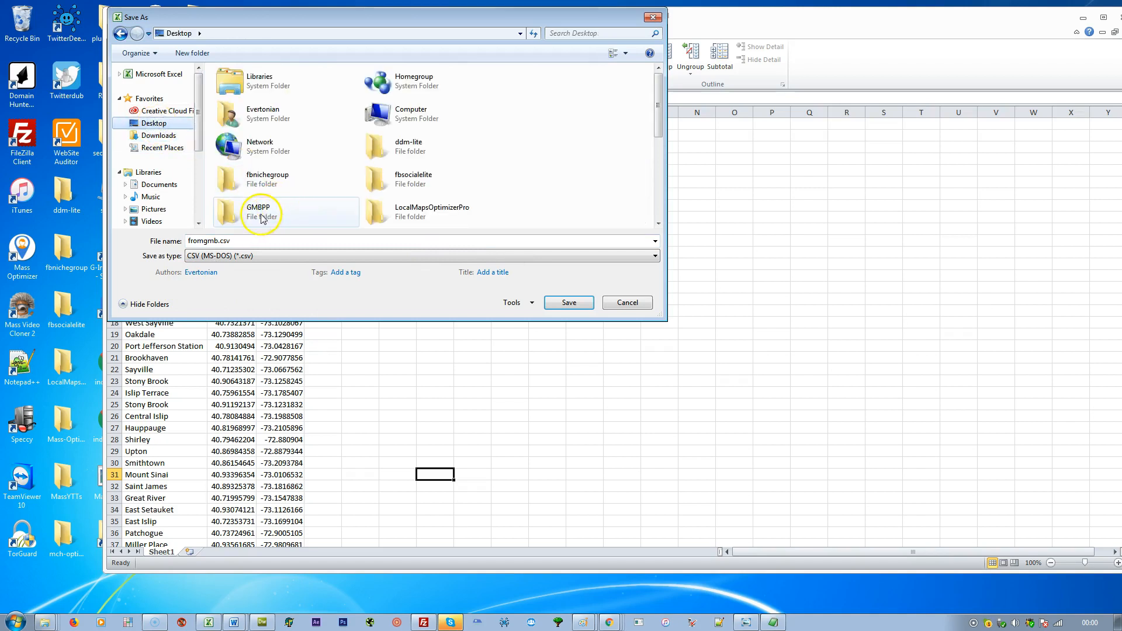
click(263, 215)
key(Right)
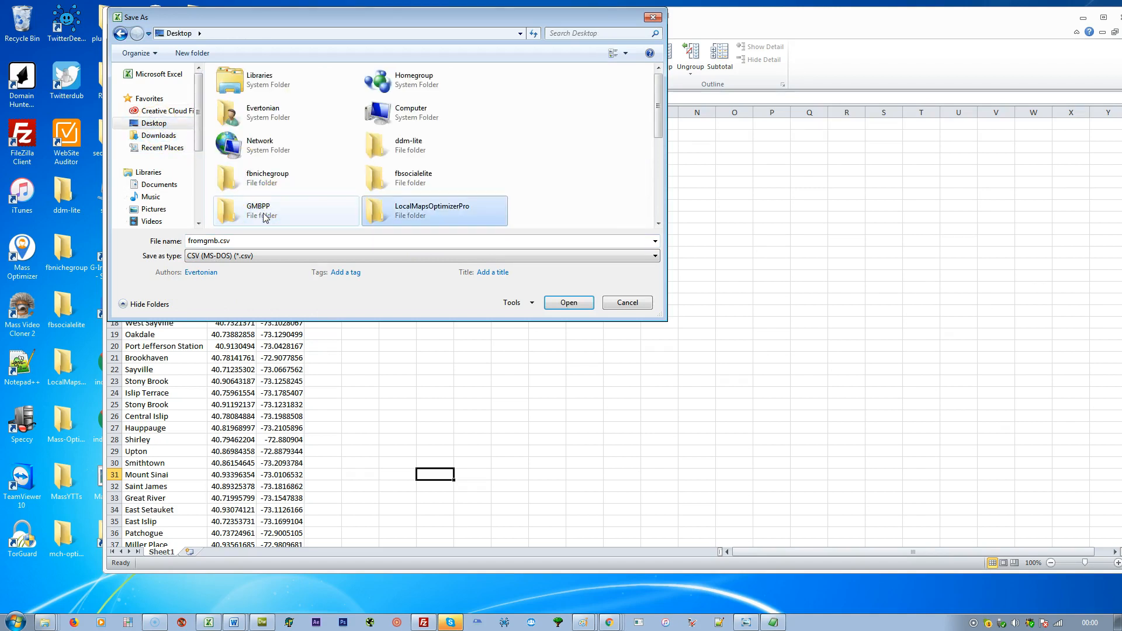
double_click(378, 211)
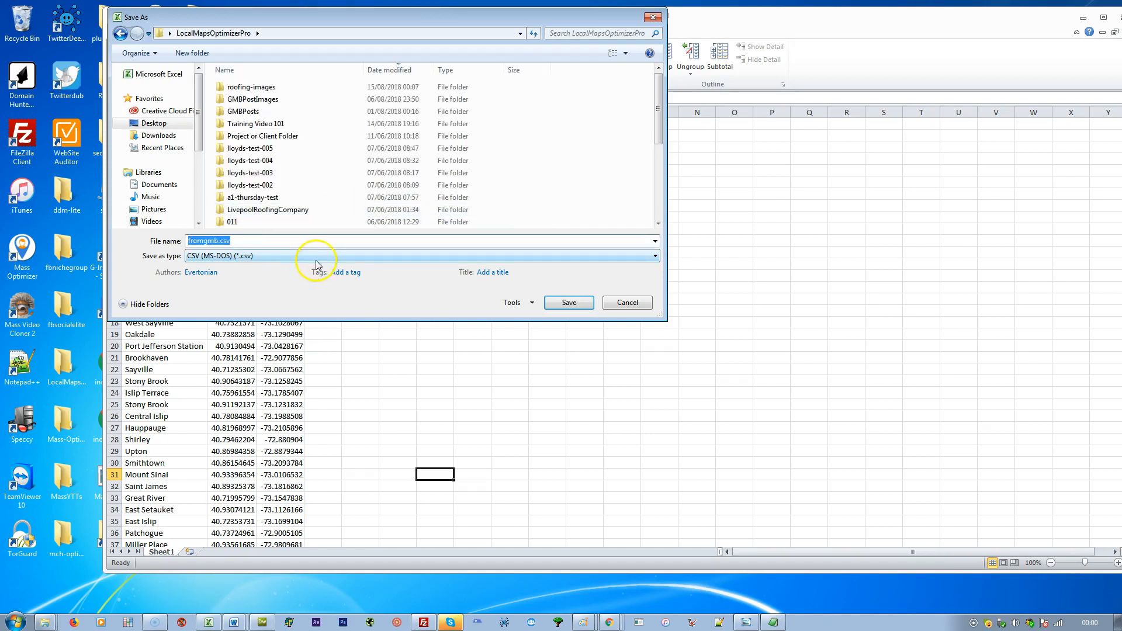
click(571, 304)
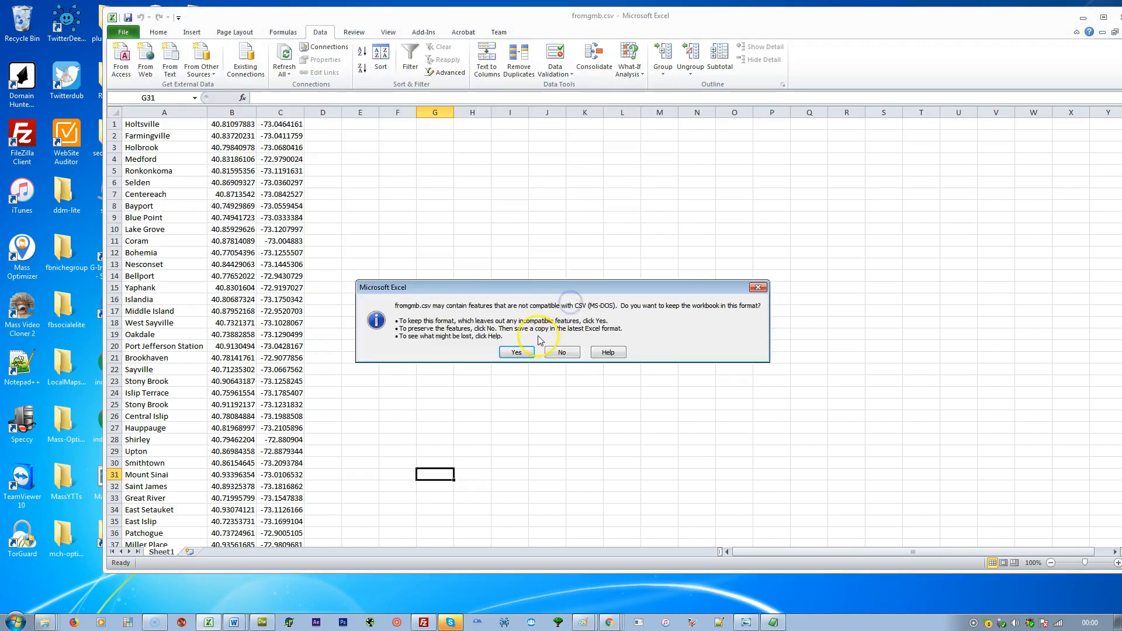
click(516, 352)
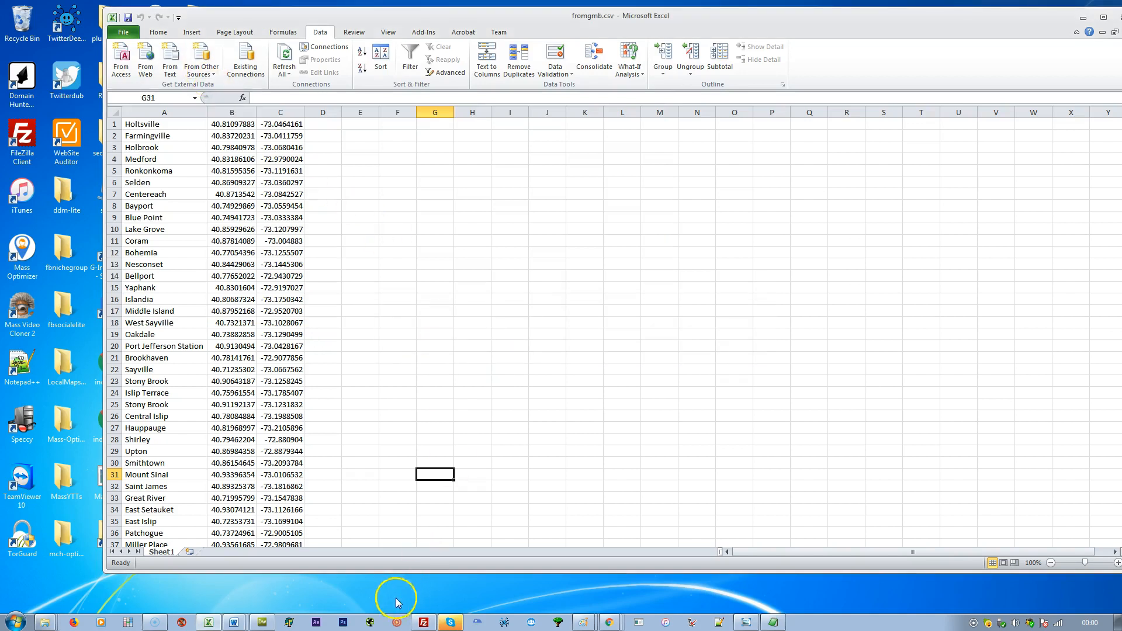
Step: Check the LocalMapsOptimizerPro folder for the saved fromgmb.csv and open that file from there
right_click(46, 624)
click(62, 600)
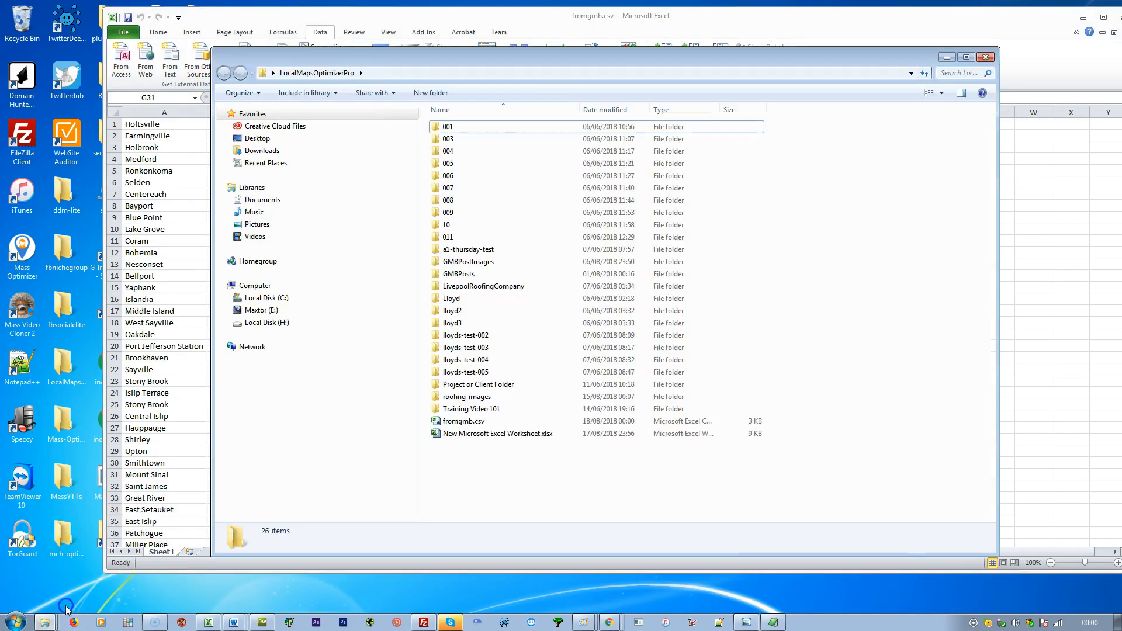
double_click(471, 424)
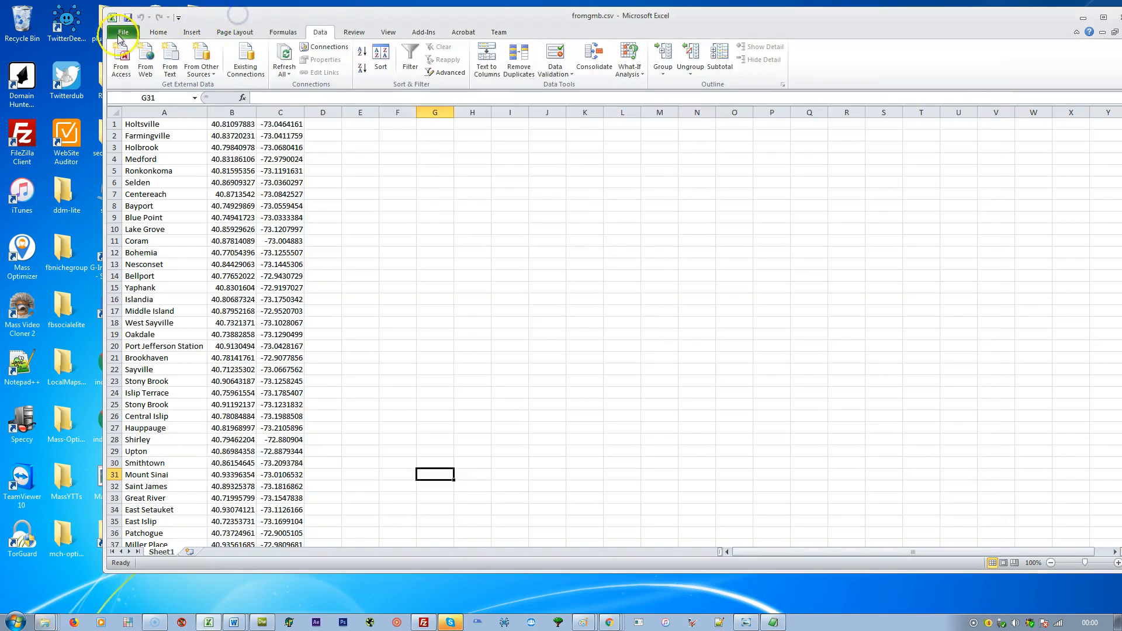
Step: Save a copy in the LocalMapsOptimizerPro folder as togmb.csv, keeping the CSV (MS-DOS) format
click(120, 35)
click(144, 68)
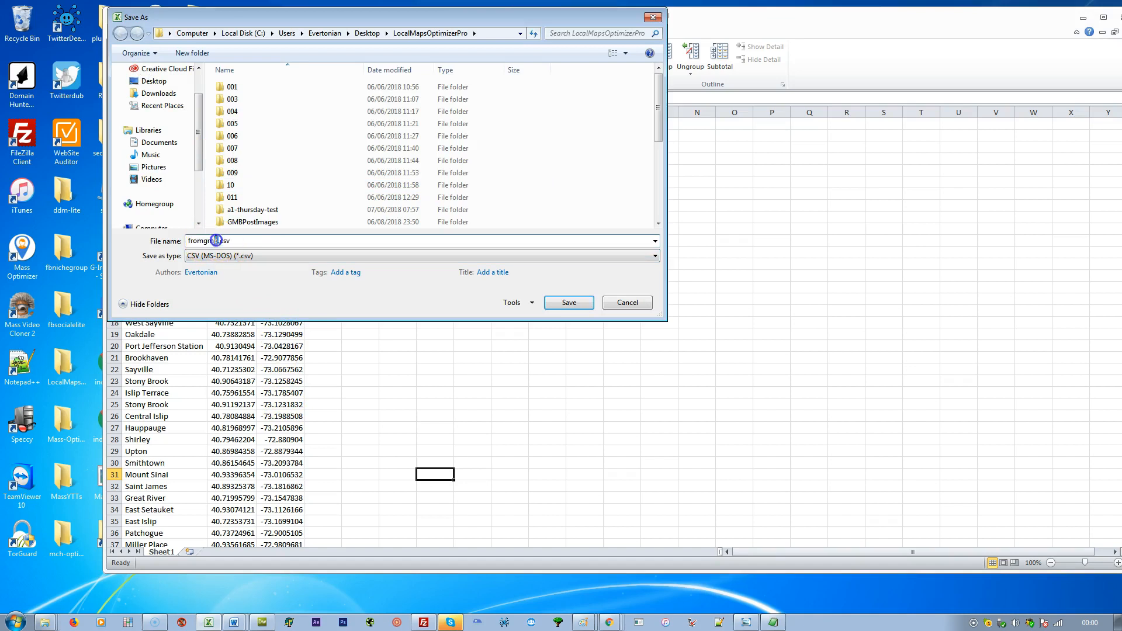
text(togmb)
click(569, 302)
click(514, 353)
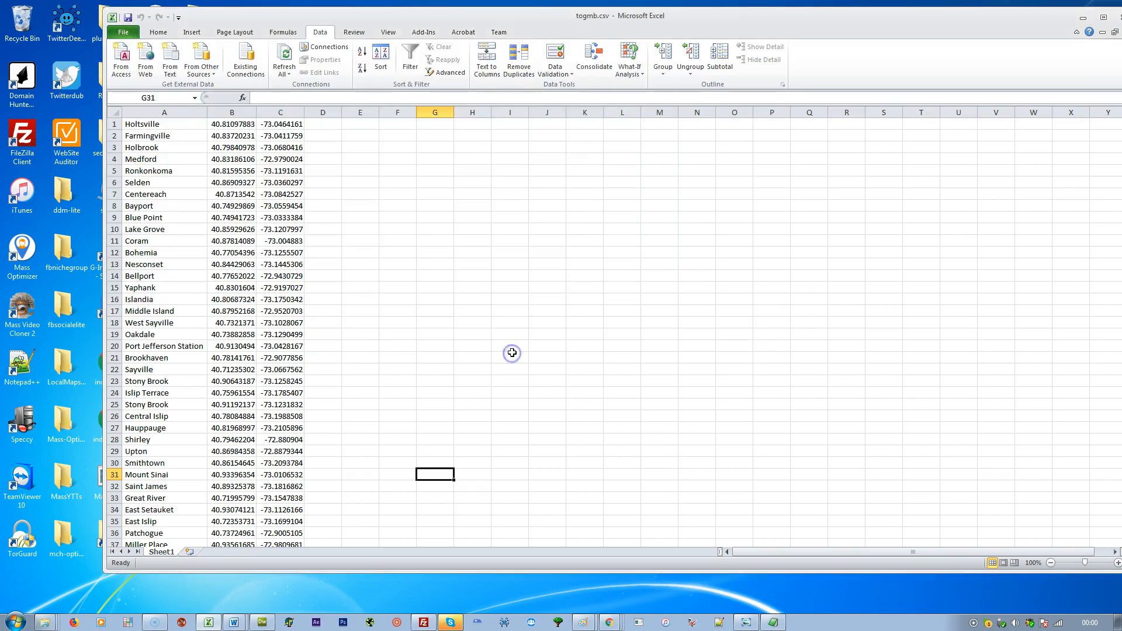
Step: Save another copy in the LocalMapsOptimizerPro folder as driving-routes.csv, keeping the CSV (MS-DOS) format
click(124, 34)
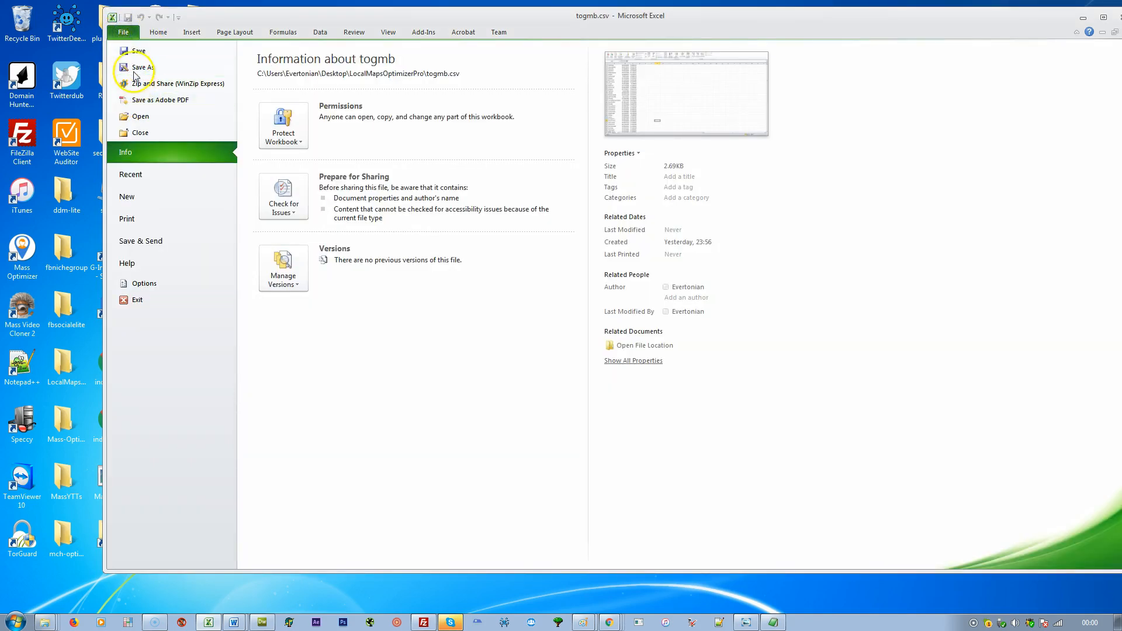
click(143, 67)
drag(209, 241, 163, 240)
text(driv)
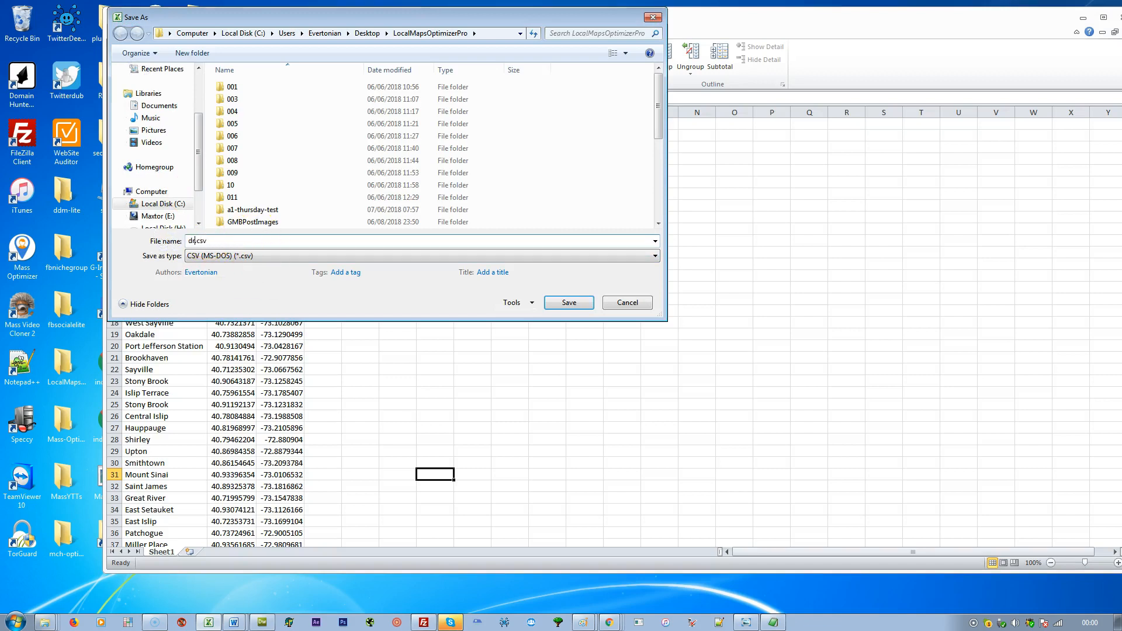
text(ing-routes)
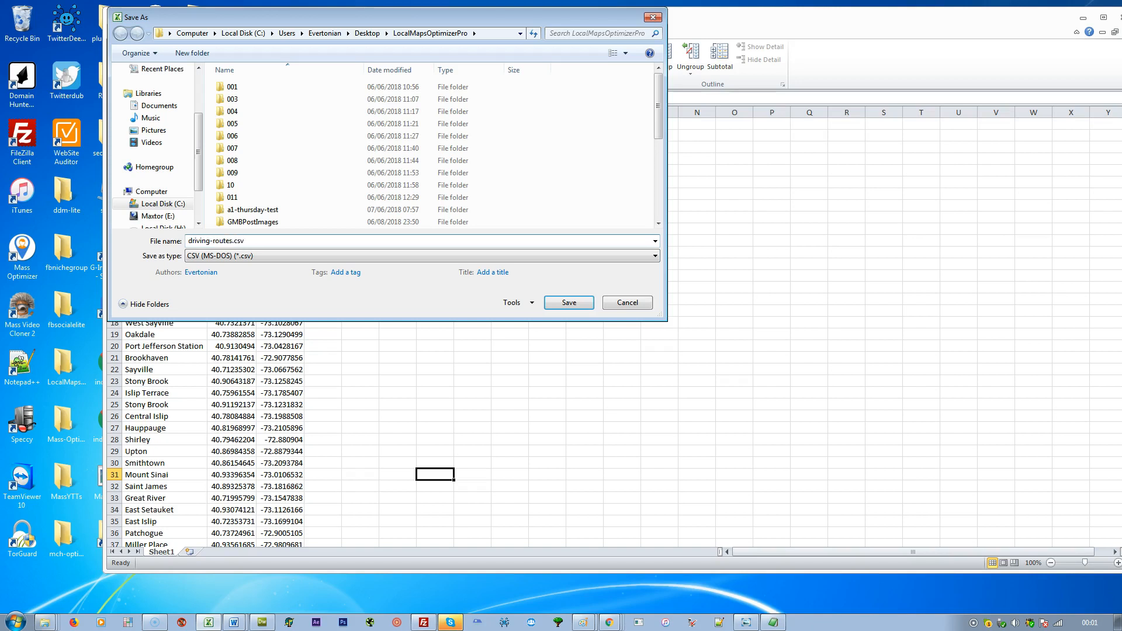
click(569, 303)
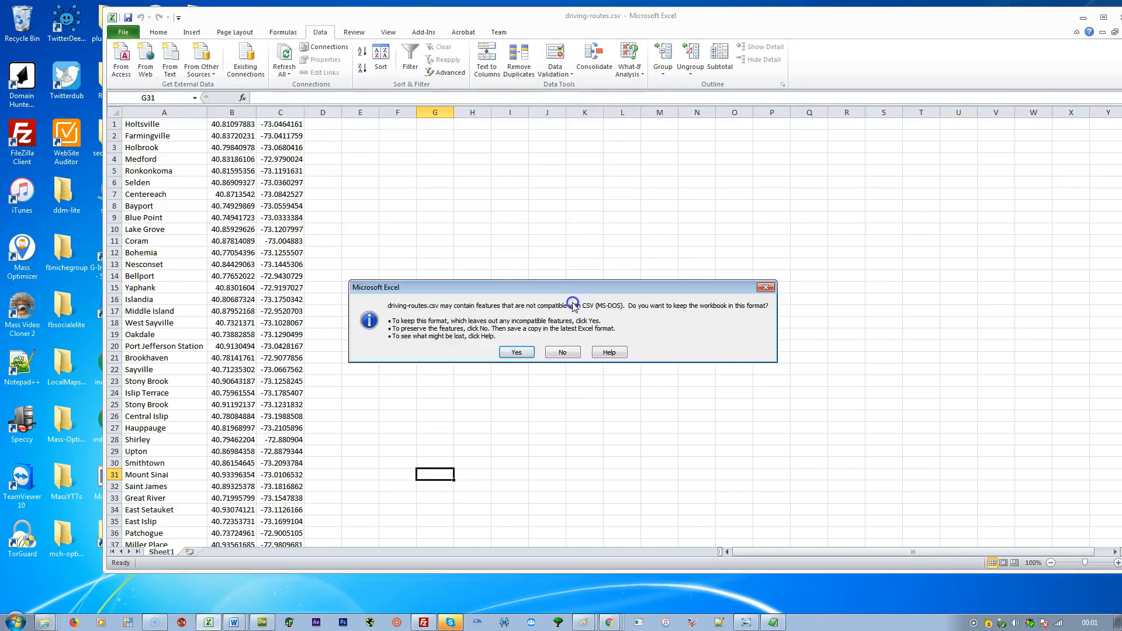
click(516, 350)
click(585, 369)
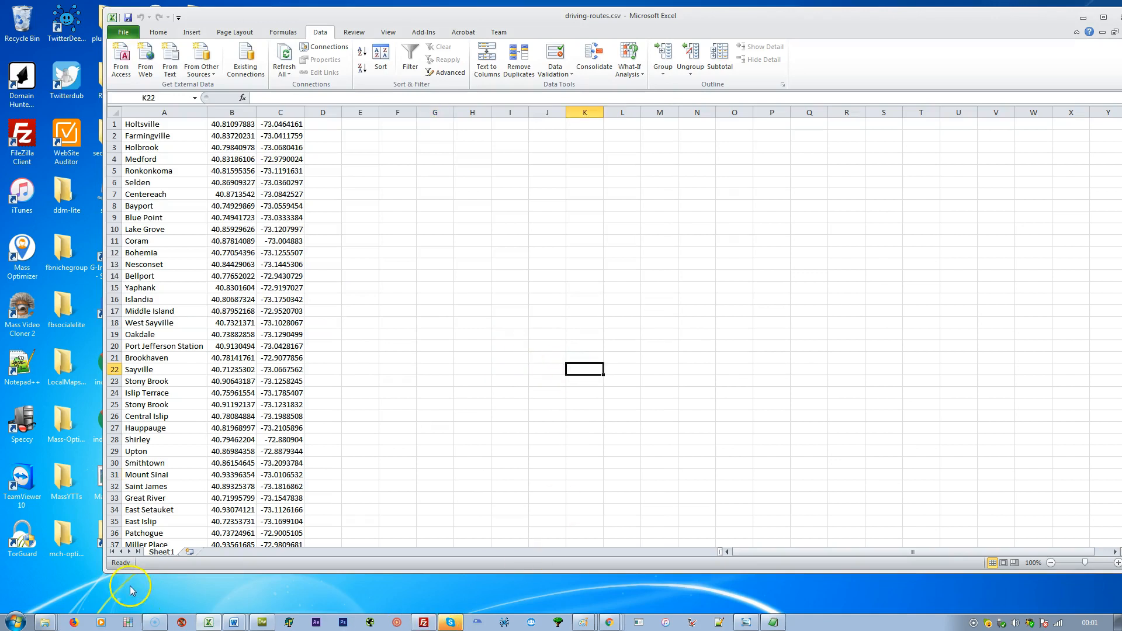
Step: Switch to the LocalMapsOptimizerPro folder and delete New Microsoft Excel Worksheet.xlsx from it
right_click(44, 621)
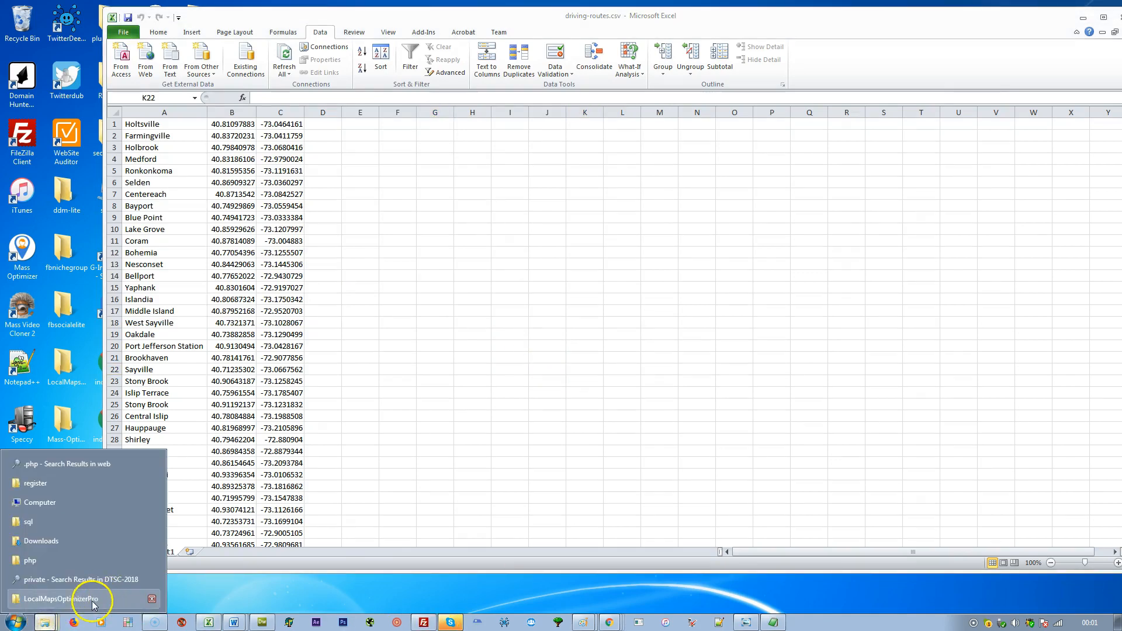
click(88, 590)
click(529, 446)
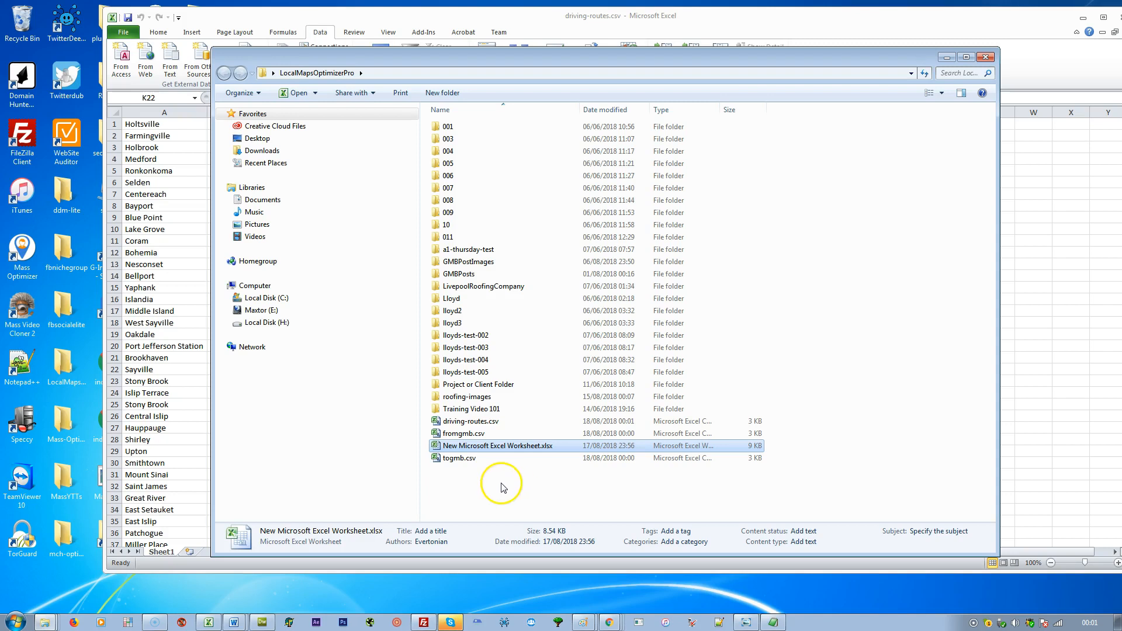
click(508, 487)
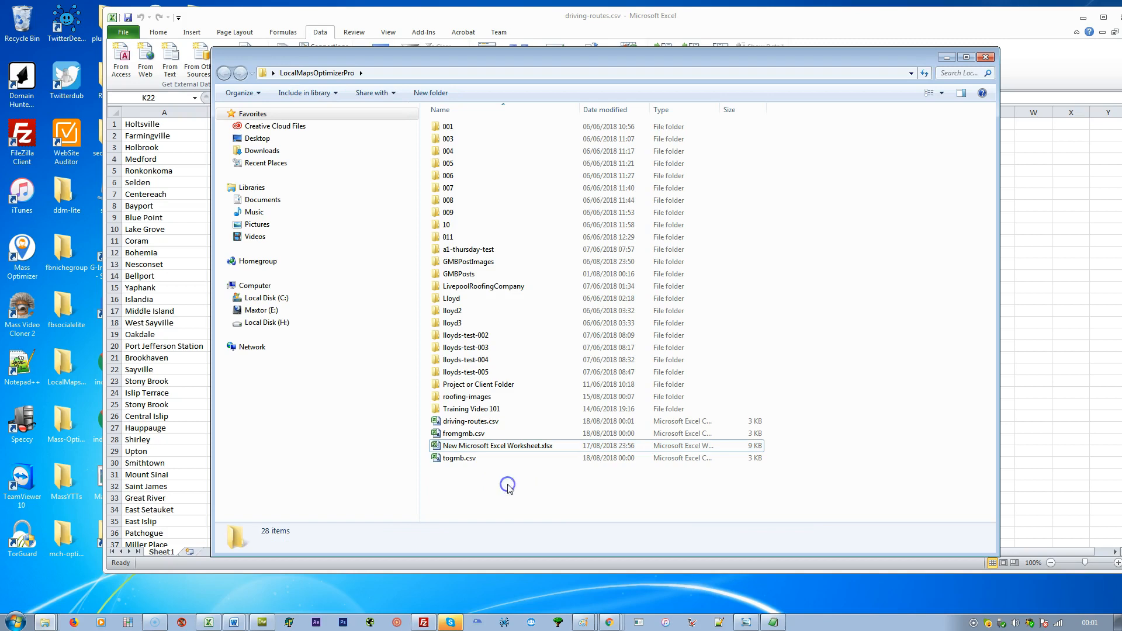
click(522, 447)
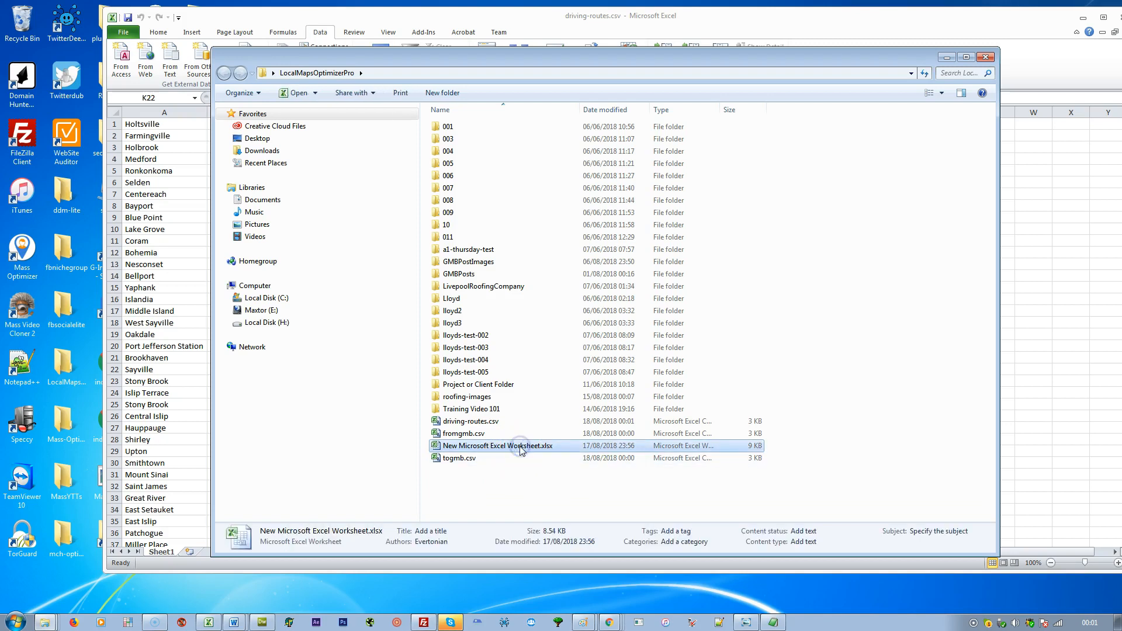
key(Delete)
click(605, 360)
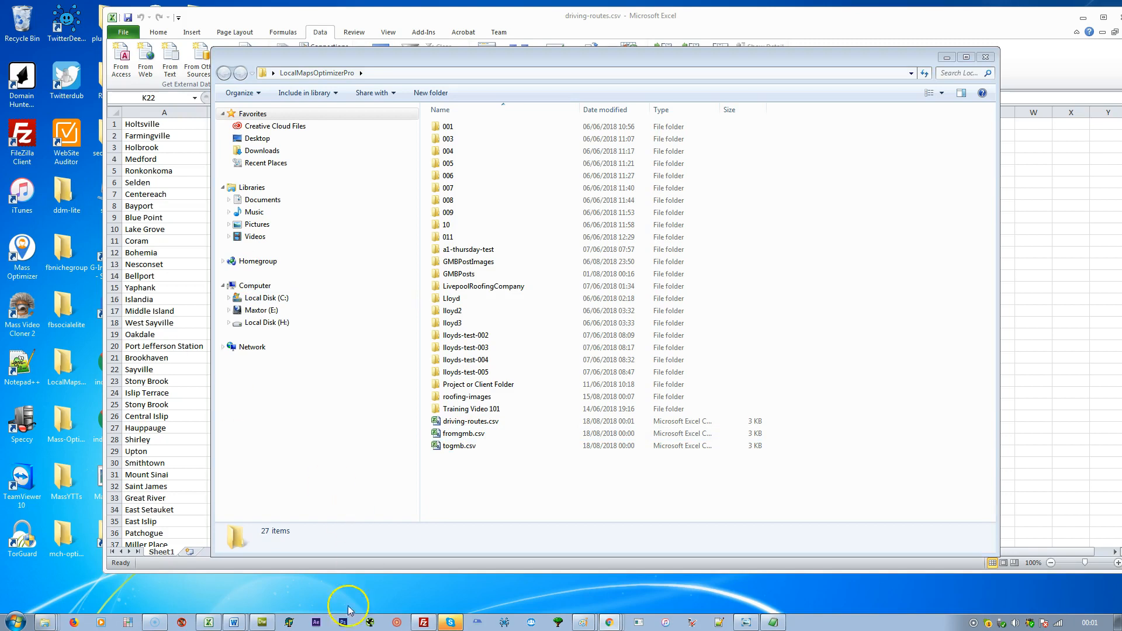
Step: Switch to the Massoptimizer US Database page in Chrome and review the radius list and the Create A Radius database options
mouse_move(611, 625)
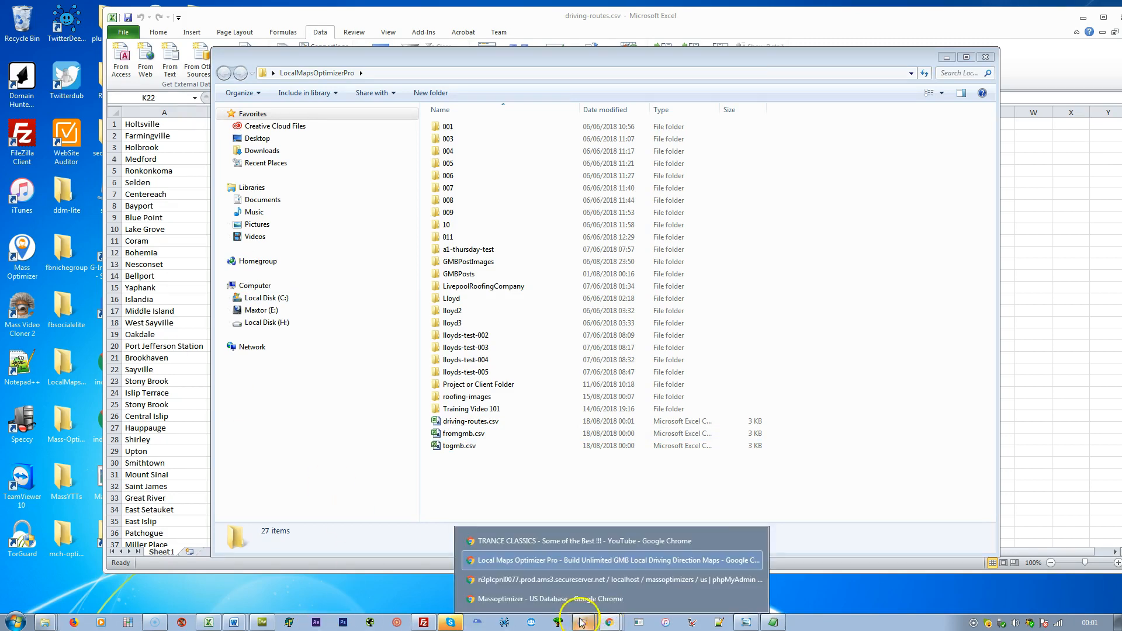
click(543, 599)
click(483, 311)
scroll(459, 317, up, 13)
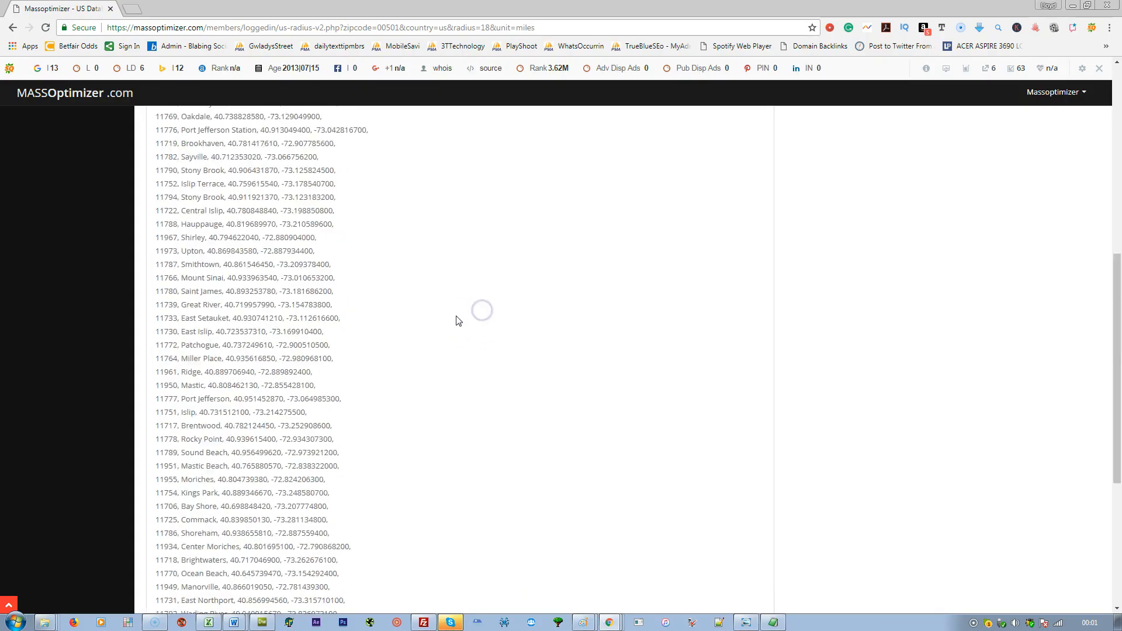
click(29, 150)
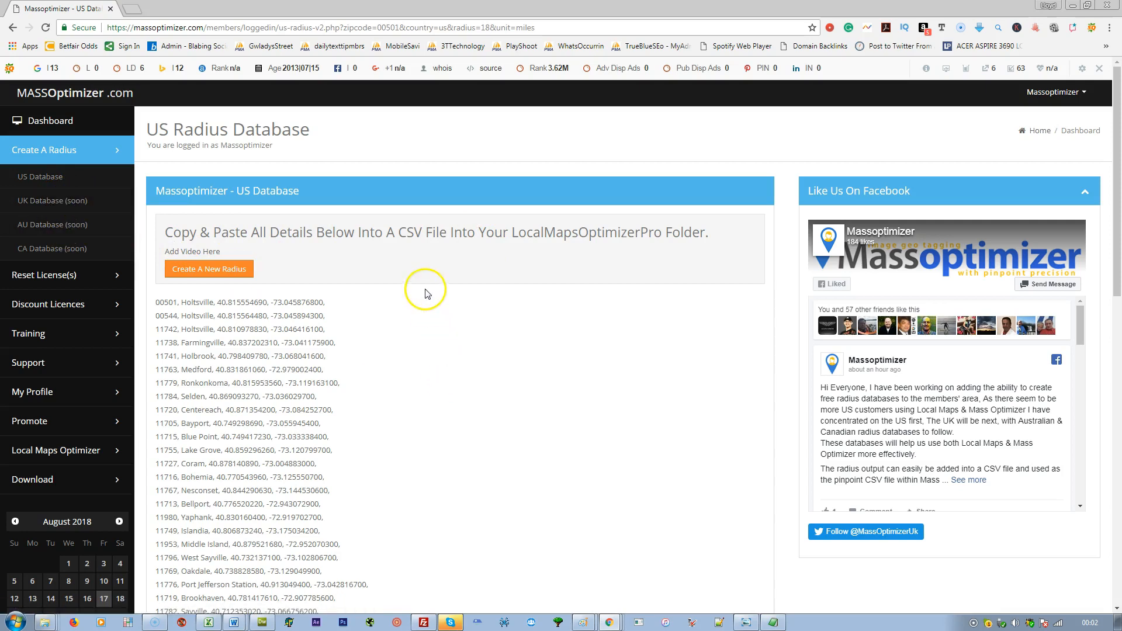
scroll(426, 290, down, 6)
scroll(426, 286, up, 6)
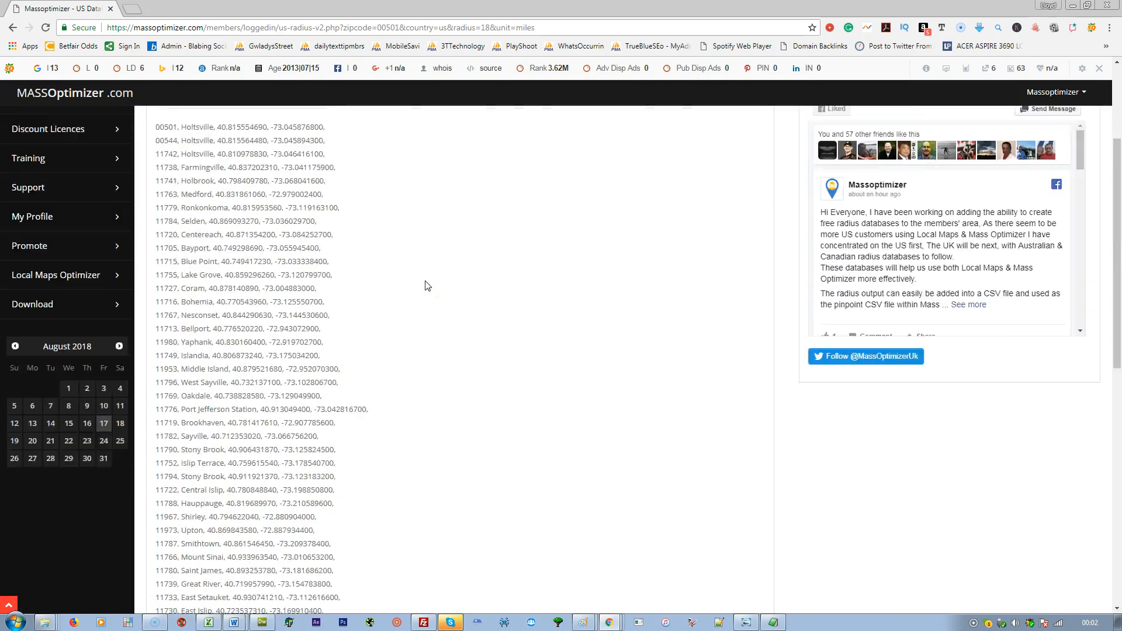
Step: Create a new US radius for ZIP code 00544 with a 20 mile radius and look through the generated list
click(229, 270)
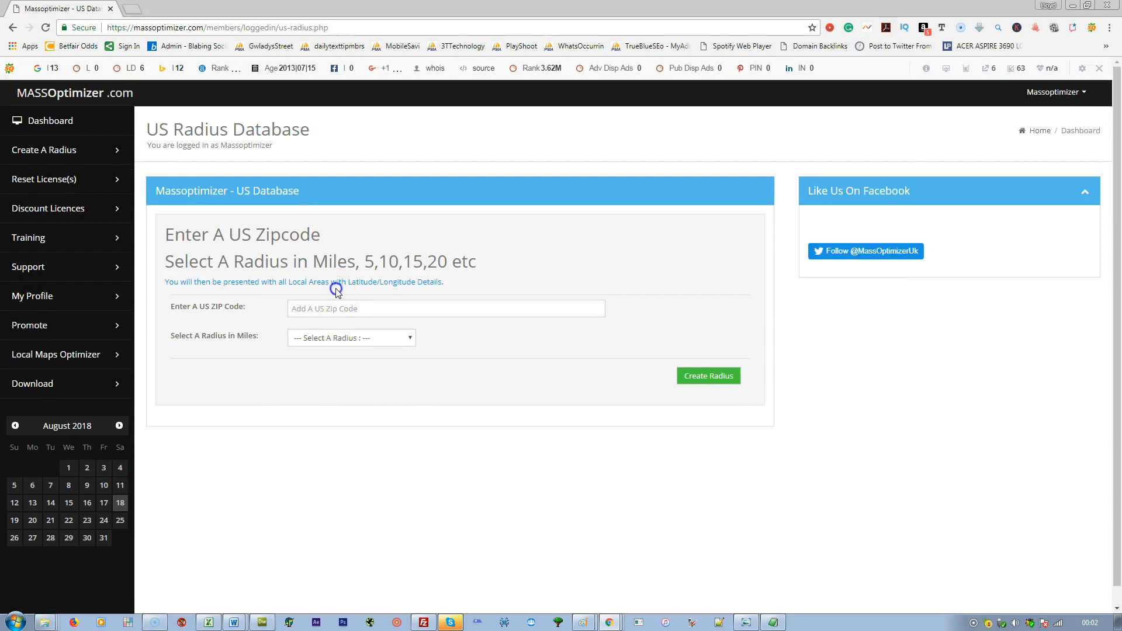
click(336, 310)
click(321, 342)
click(326, 338)
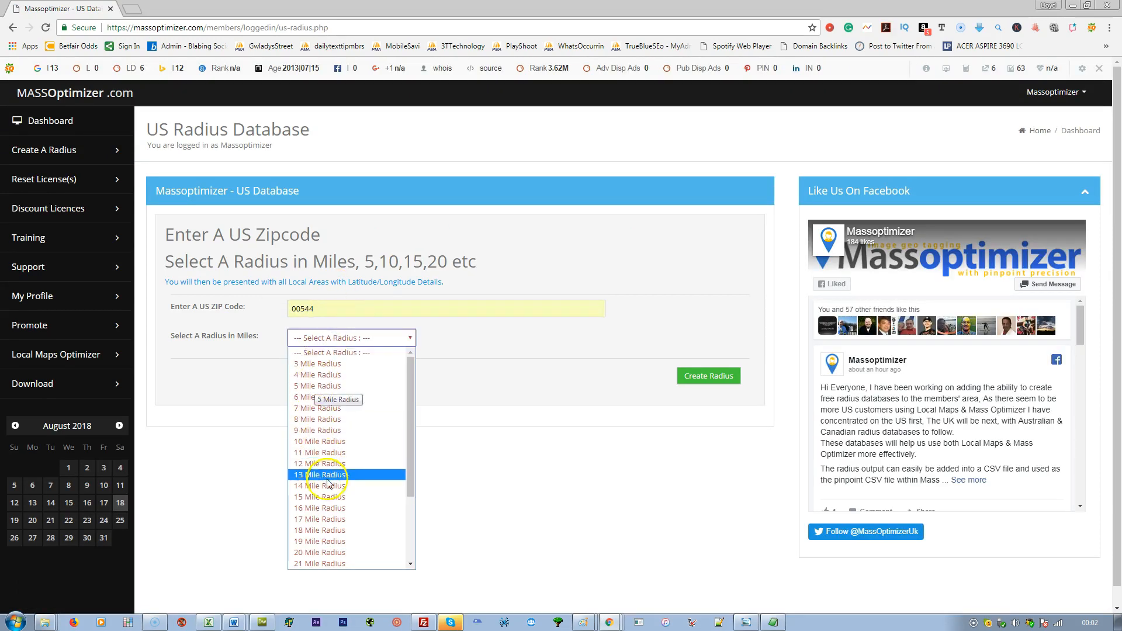
click(327, 553)
click(713, 380)
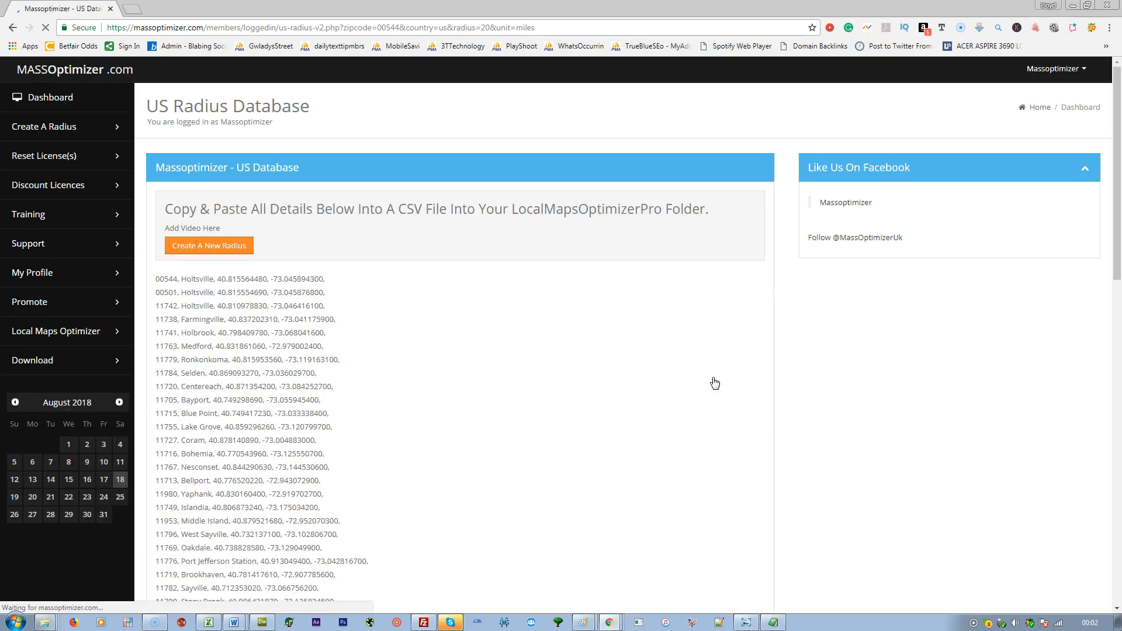
click(446, 291)
scroll(446, 291, down, 9)
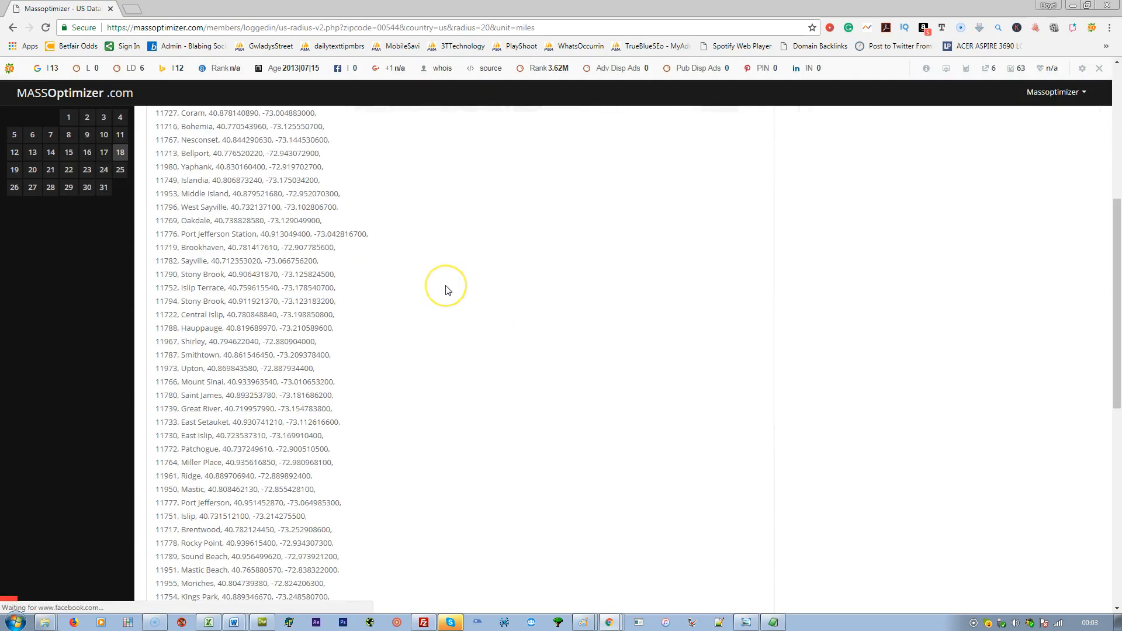
scroll(446, 291, up, 5)
scroll(446, 291, up, 4)
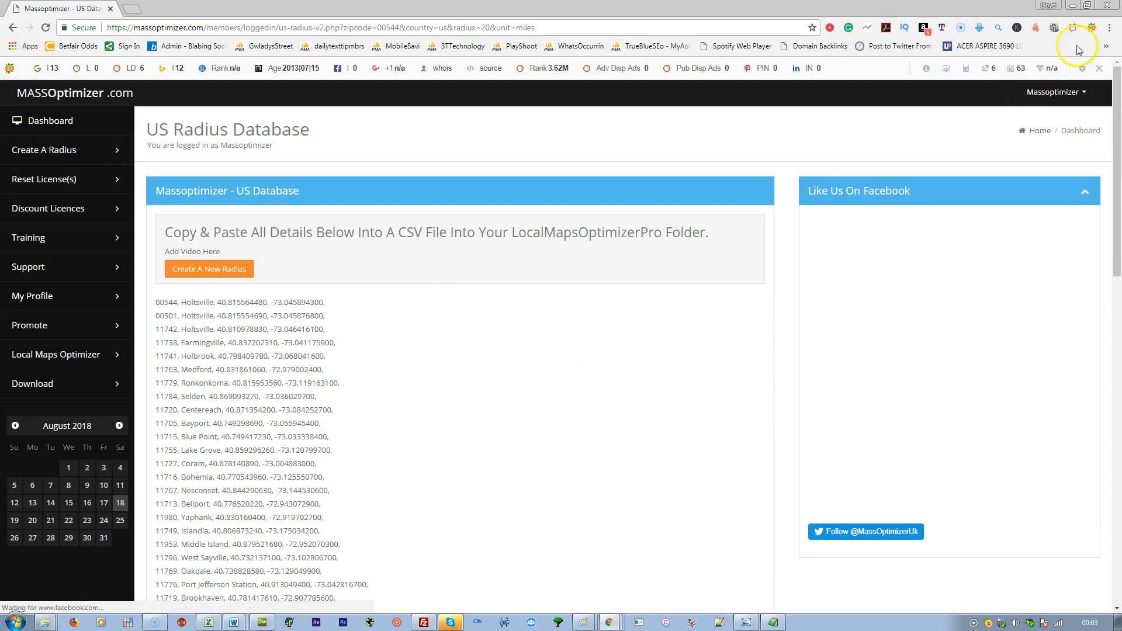
Step: Return to the LocalMapsOptimizerPro folder and check its full path and the files driving-routes.csv, fromgmb.csv and togmb.csv
click(1075, 7)
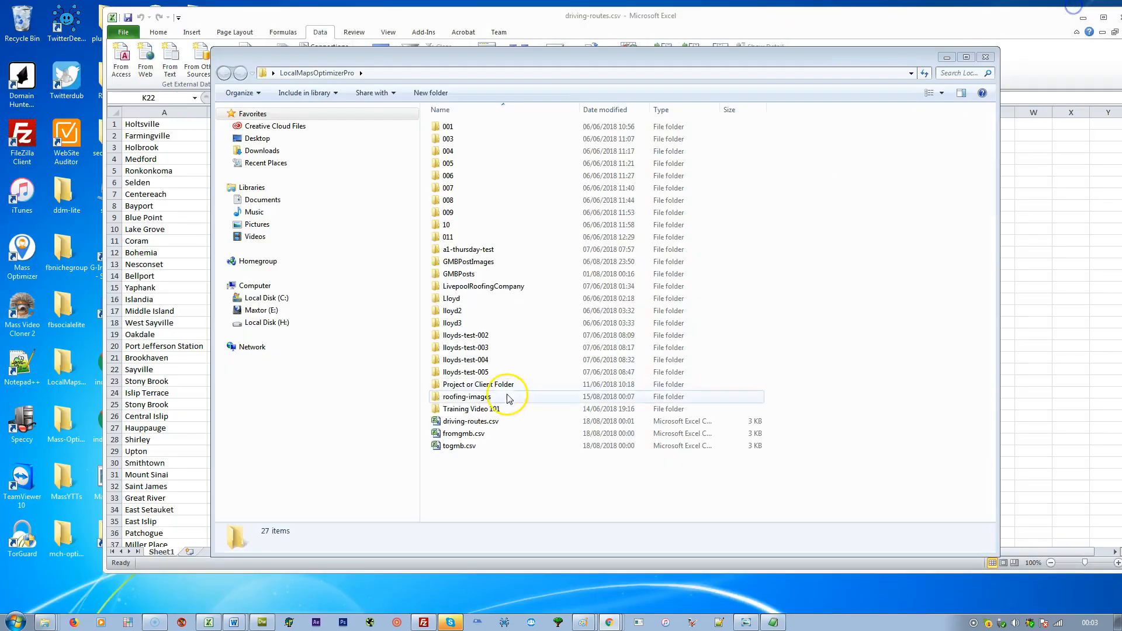
click(506, 495)
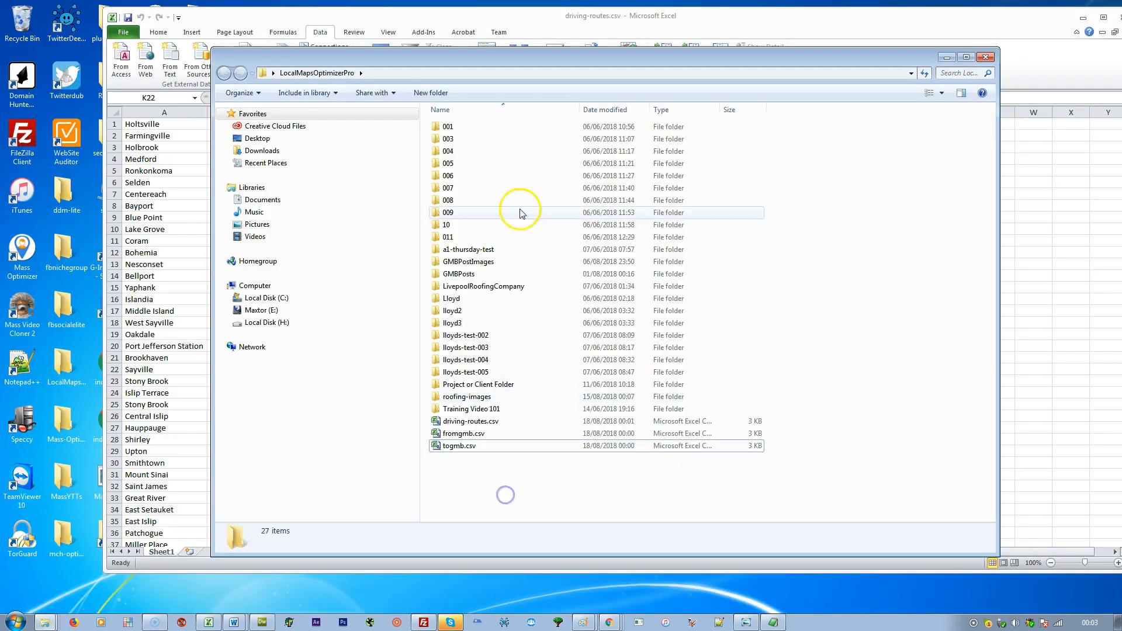
click(380, 72)
click(463, 80)
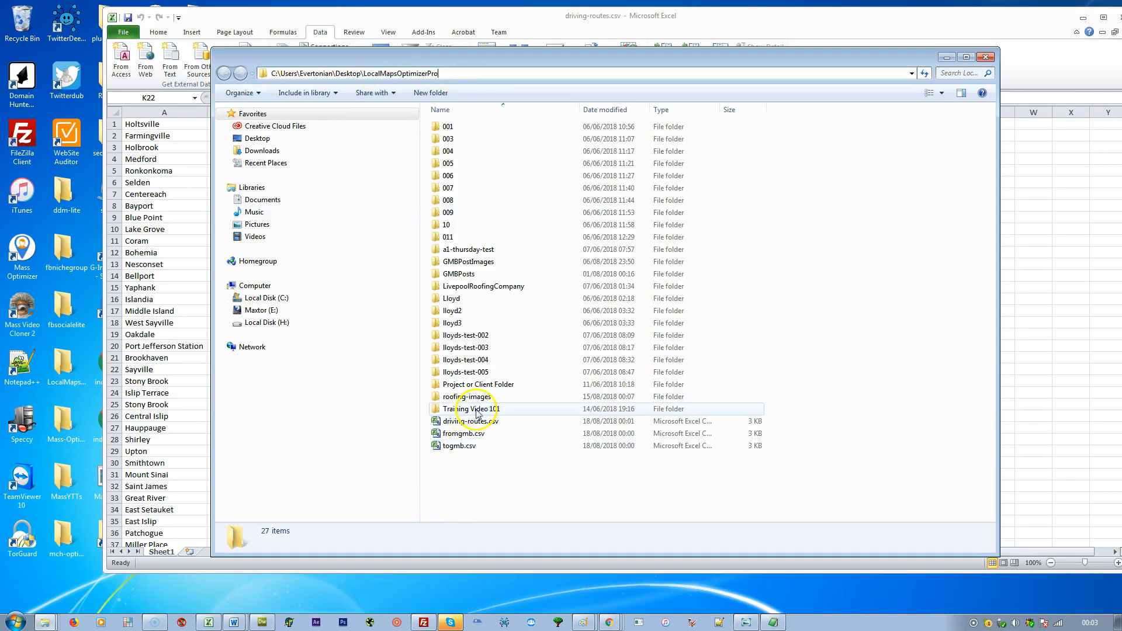
click(464, 421)
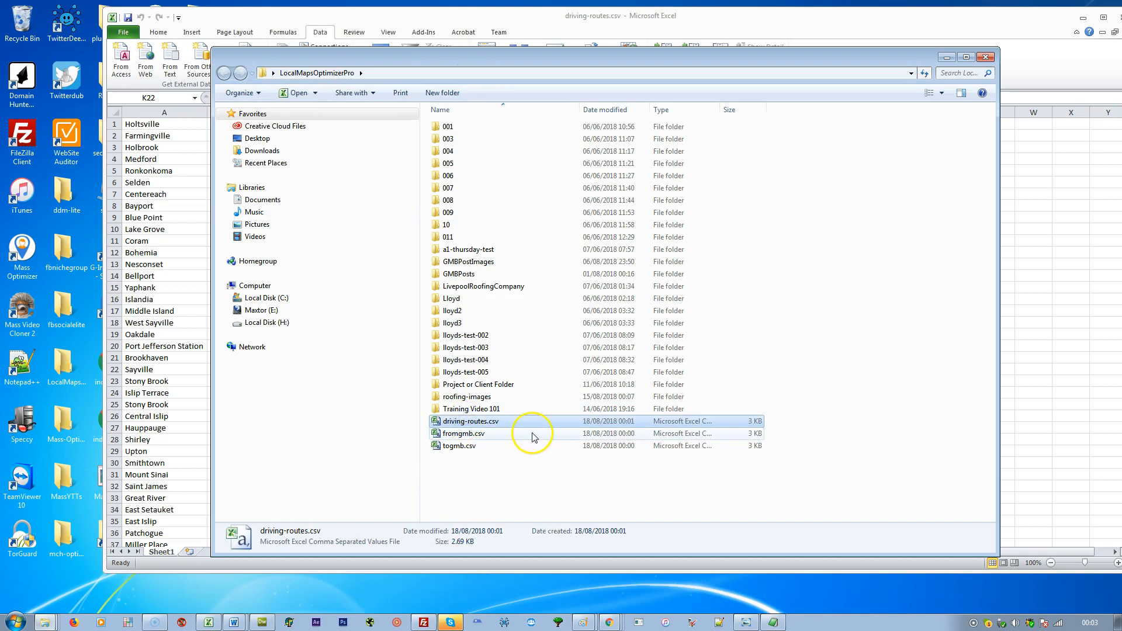
click(474, 435)
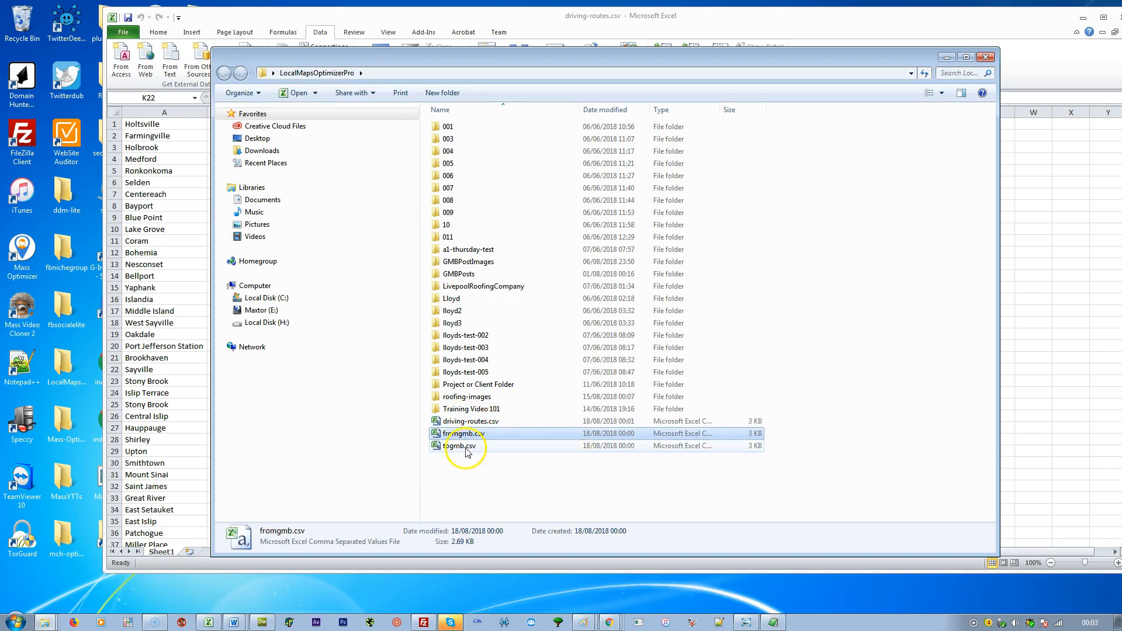
click(468, 446)
click(481, 480)
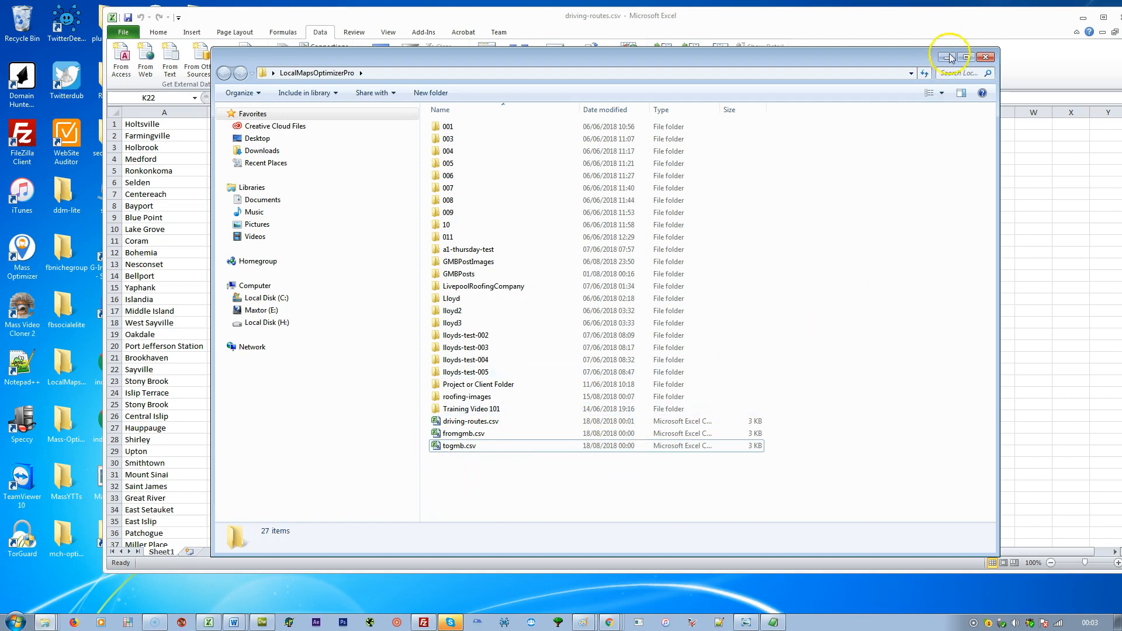
click(154, 623)
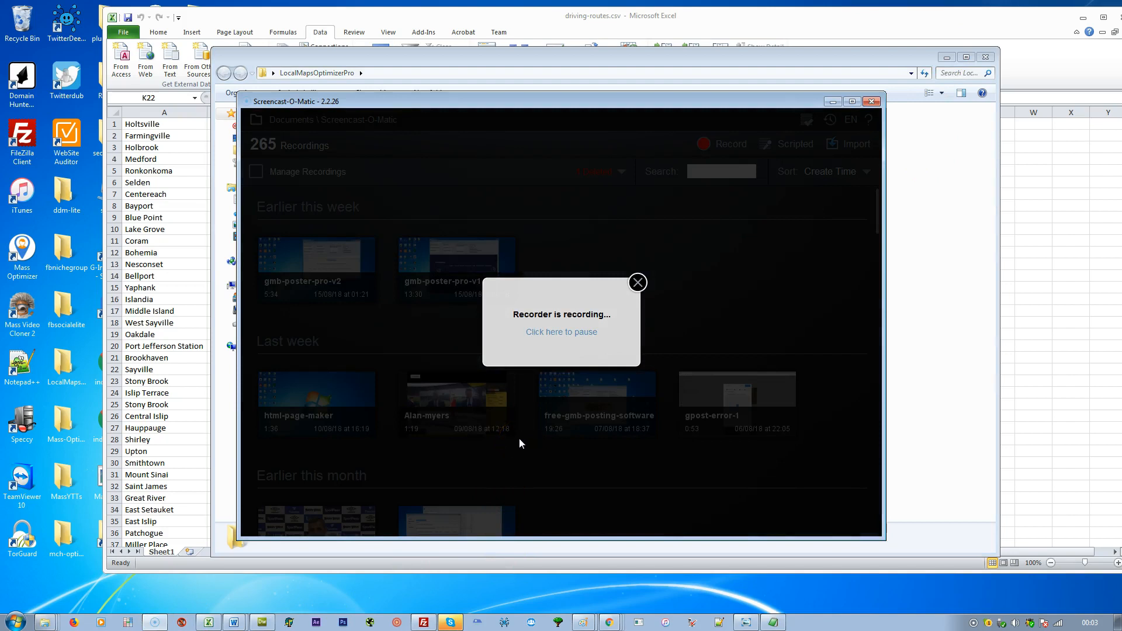